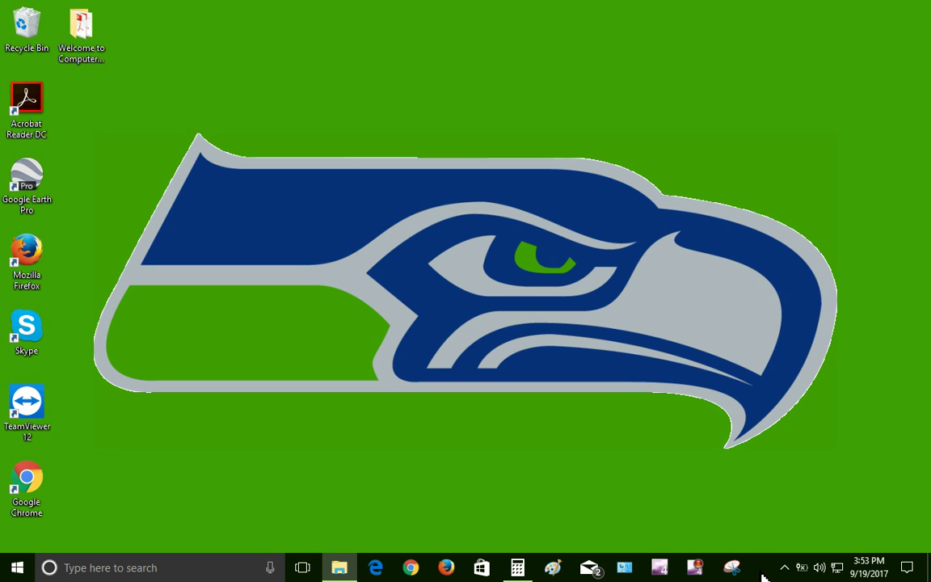
Replace the taskbar's search box with the Cortana icon and open Cortana from that icon
right_click(761, 575)
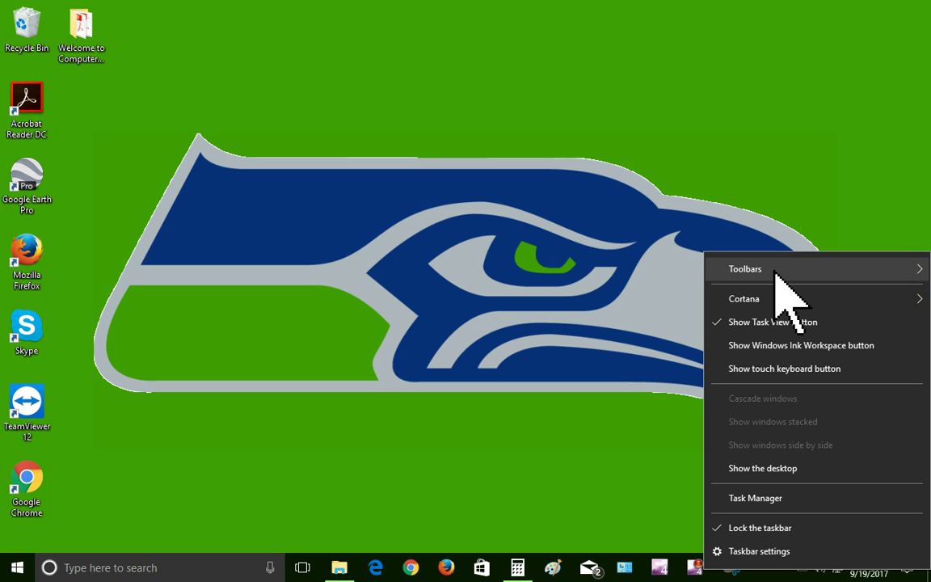
mouse_move(774, 270)
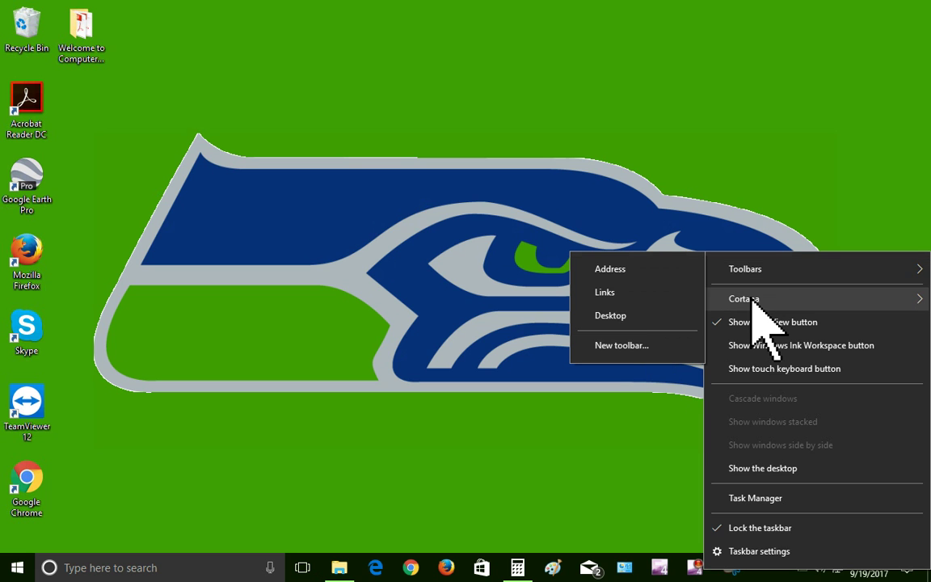
mouse_move(751, 301)
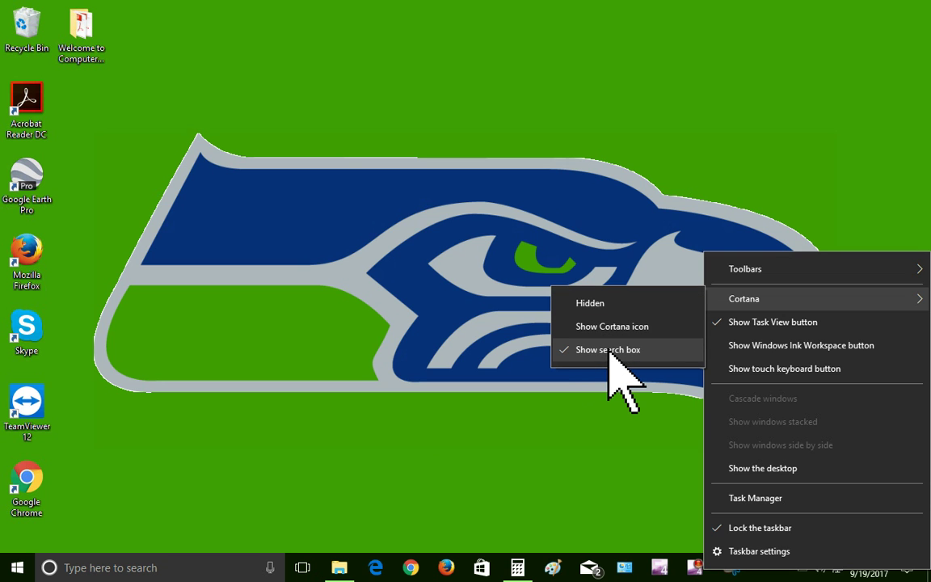
click(570, 325)
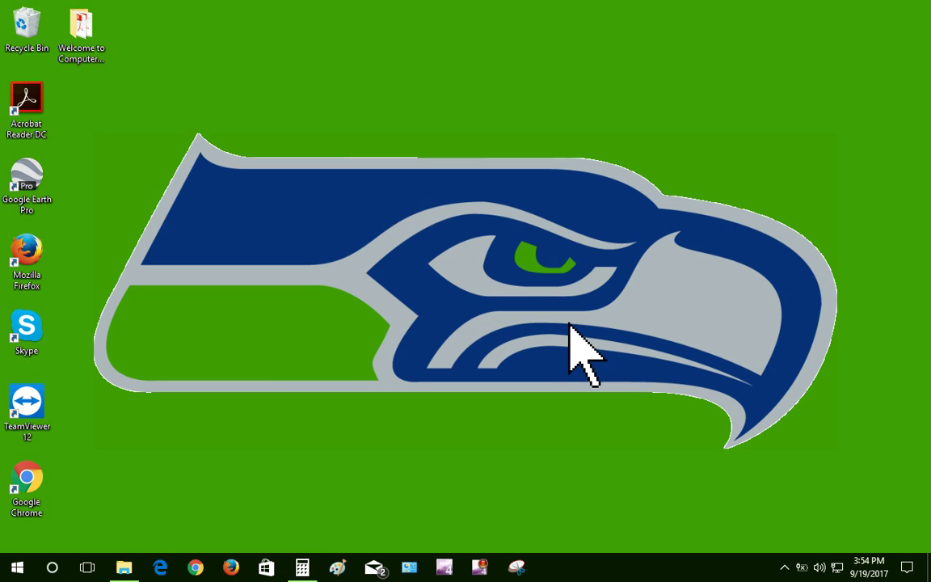
click(52, 568)
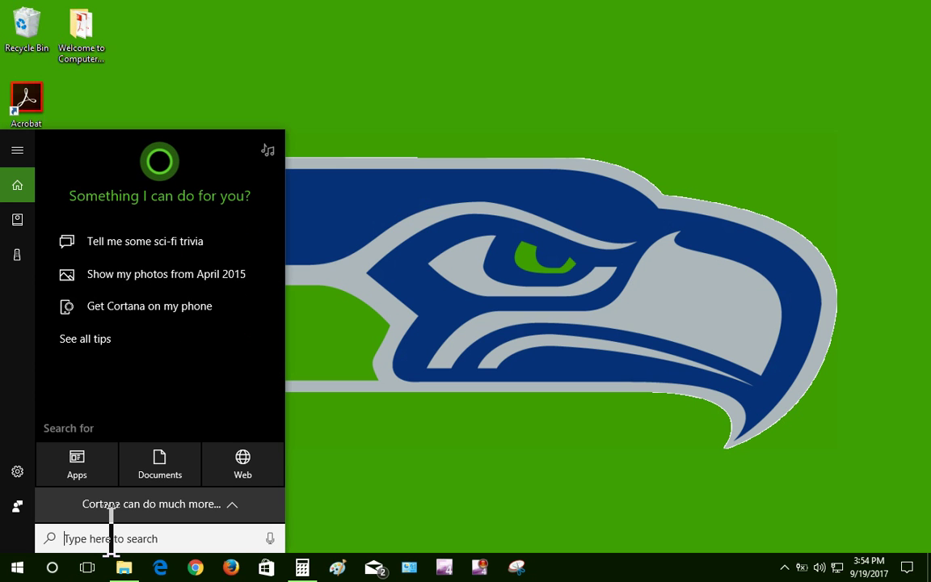
Bring up the File Explorer window by choosing it in Task View
right_click(644, 576)
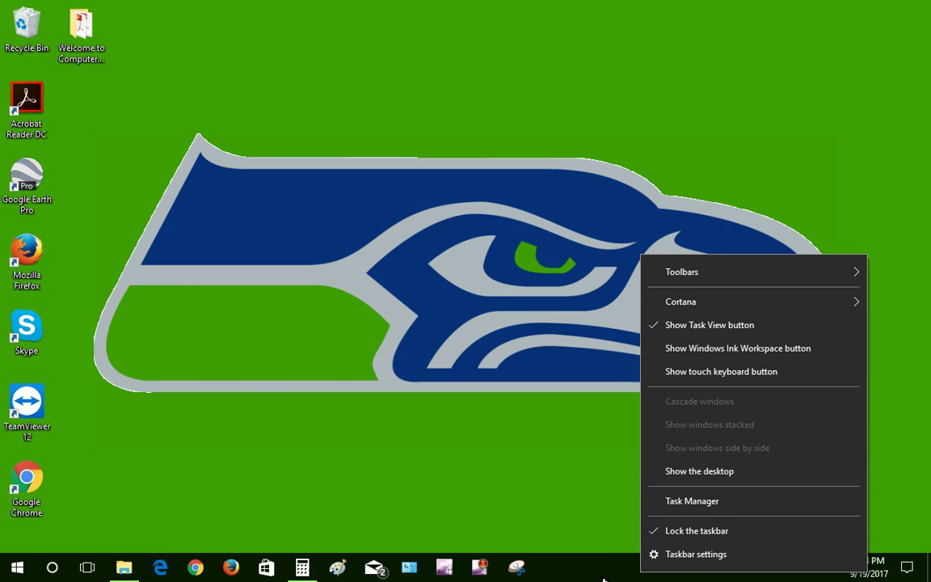
mouse_move(683, 307)
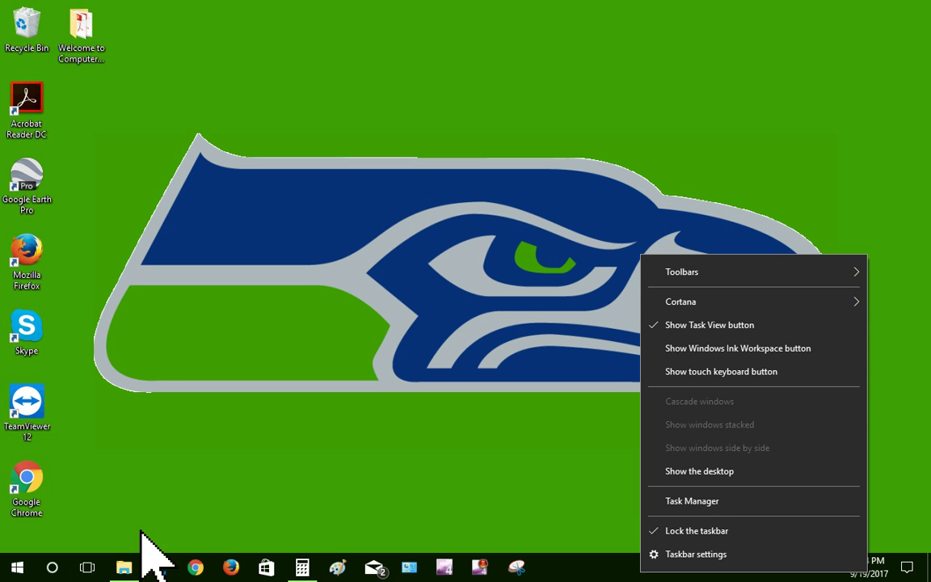
click(87, 566)
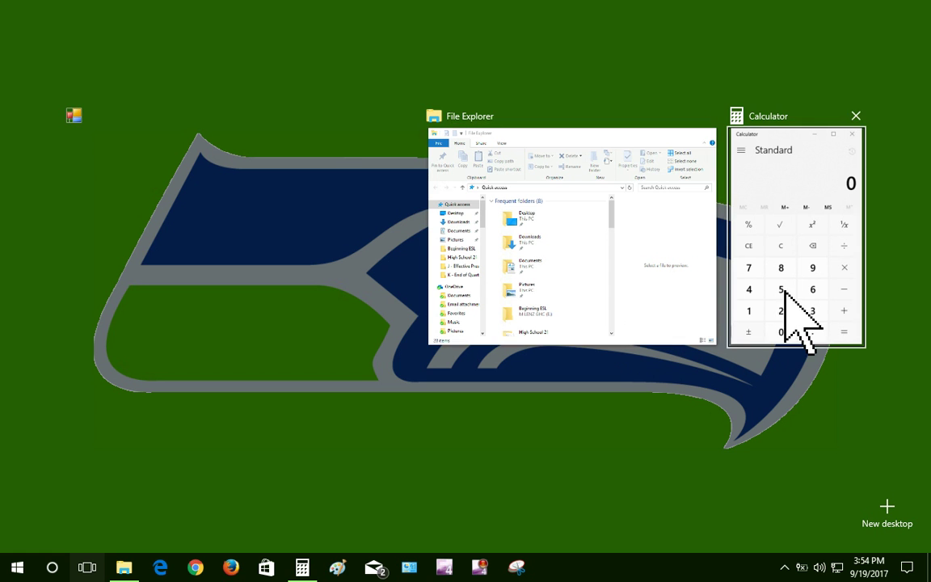
click(684, 292)
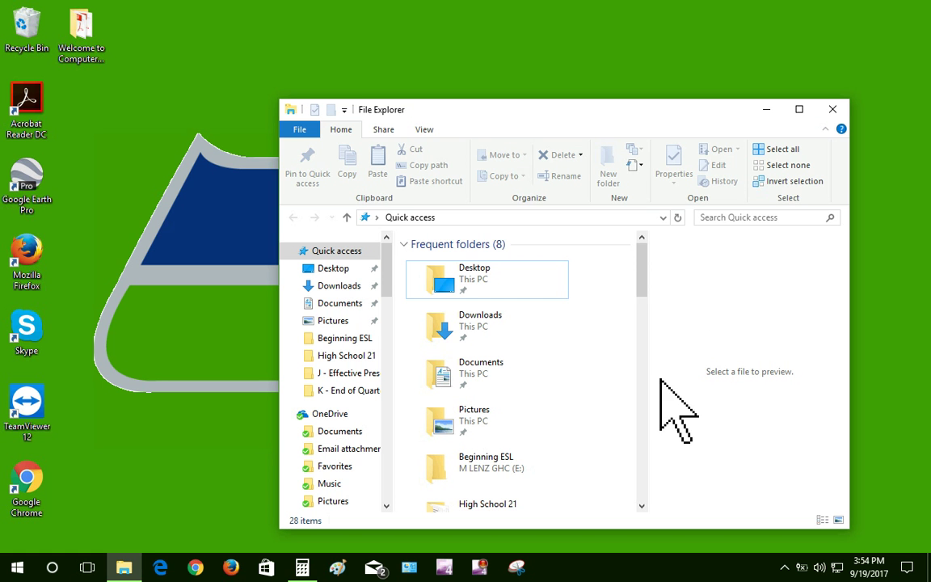
right_click(707, 575)
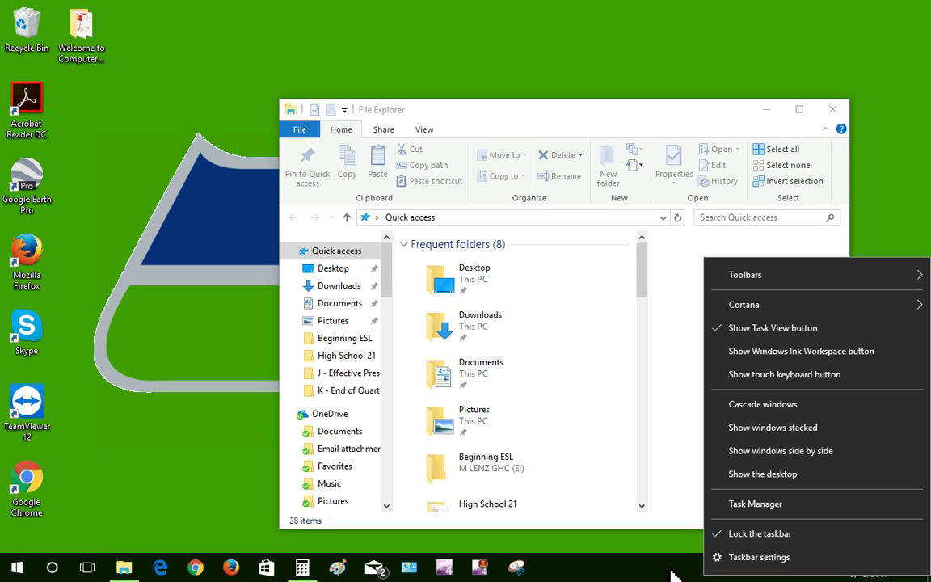
click(674, 575)
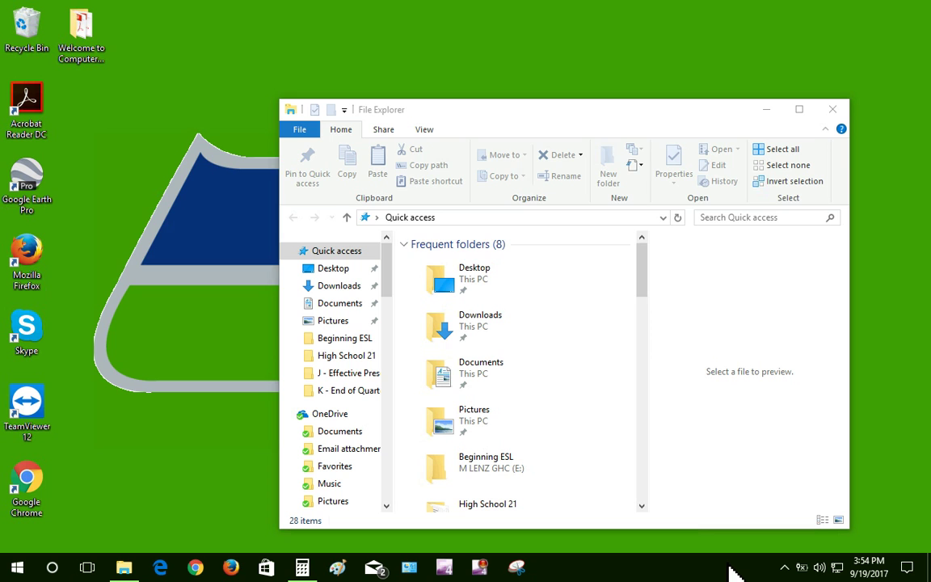
Cycle through the open windows with the window switcher and bring Calculator to the front
key(alt+Tab)
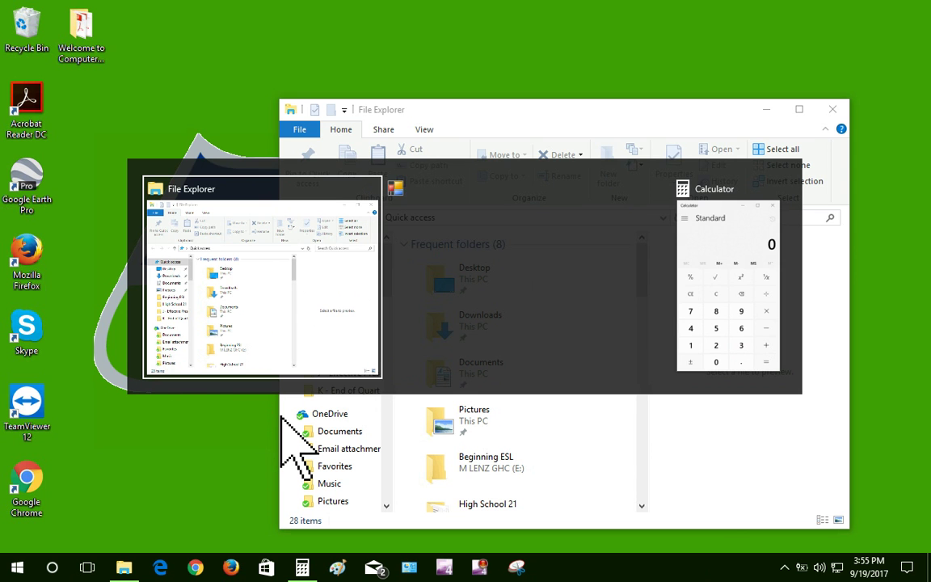
key(alt+Tab)
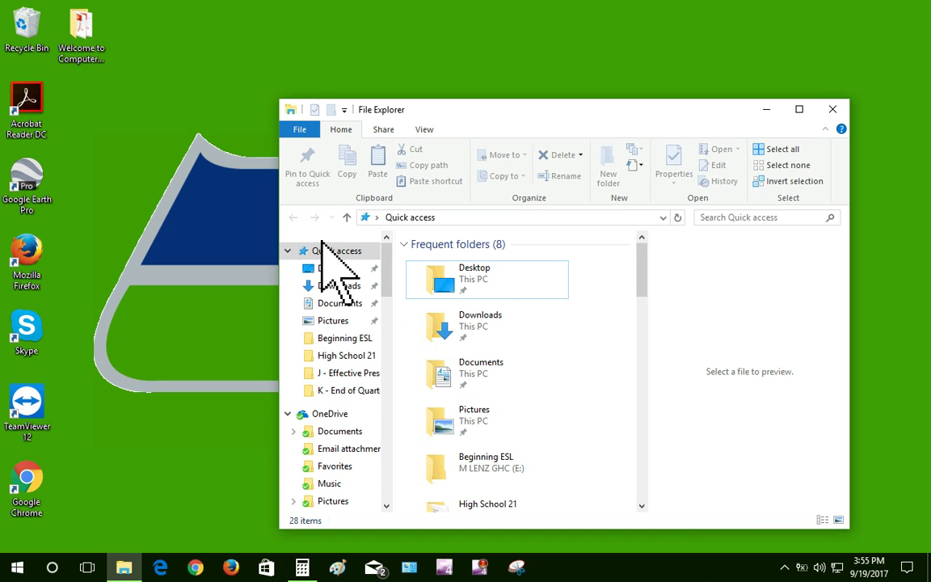
key(alt)
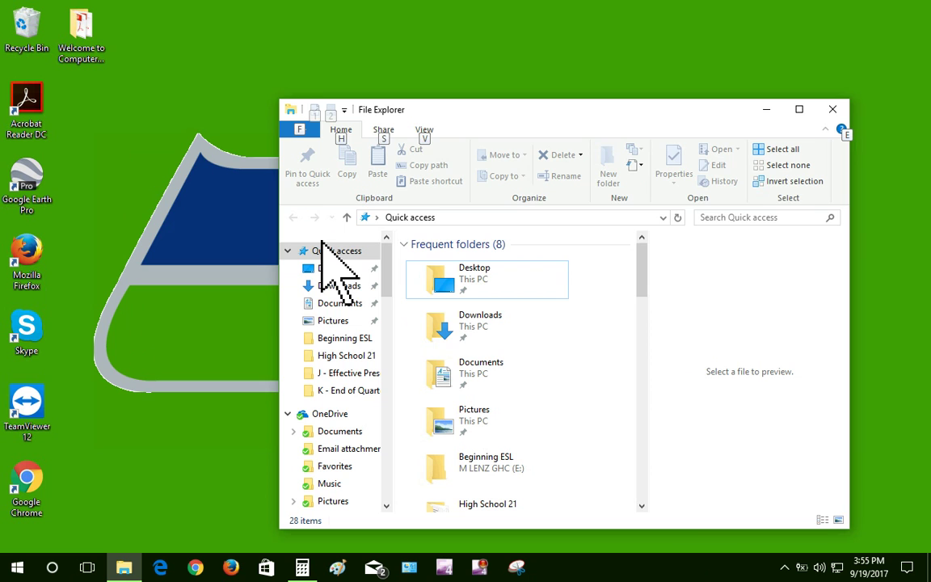
key(alt+Tab)
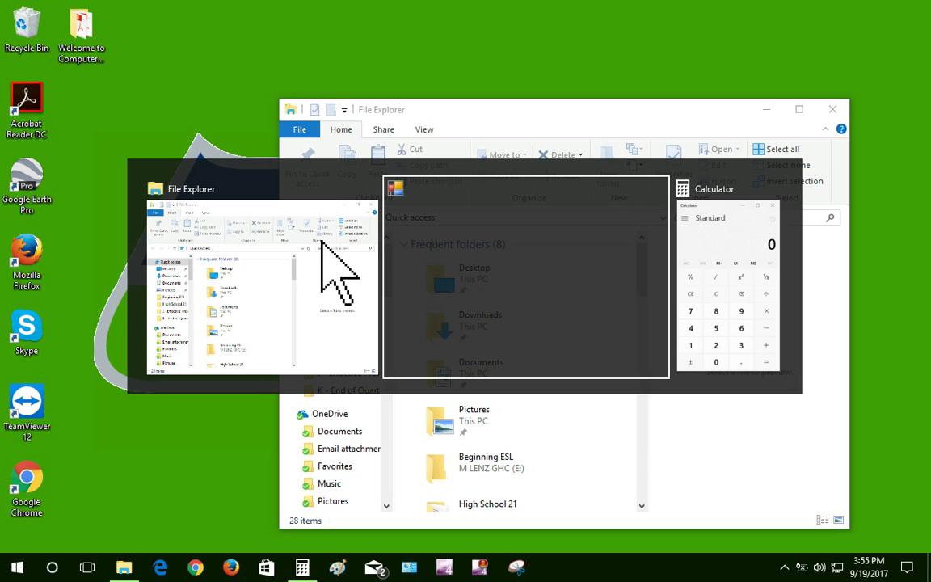
key(alt+Tab)
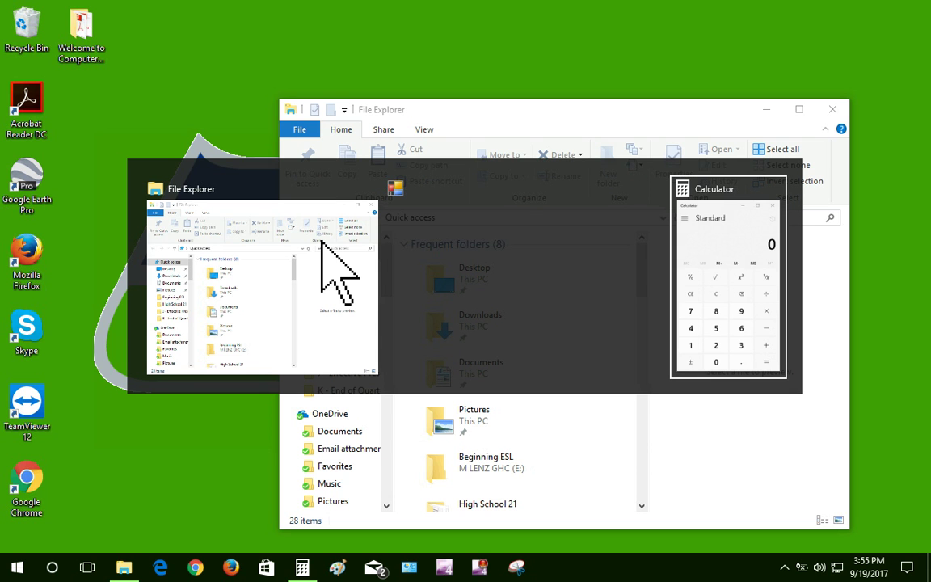
key(alt+Tab)
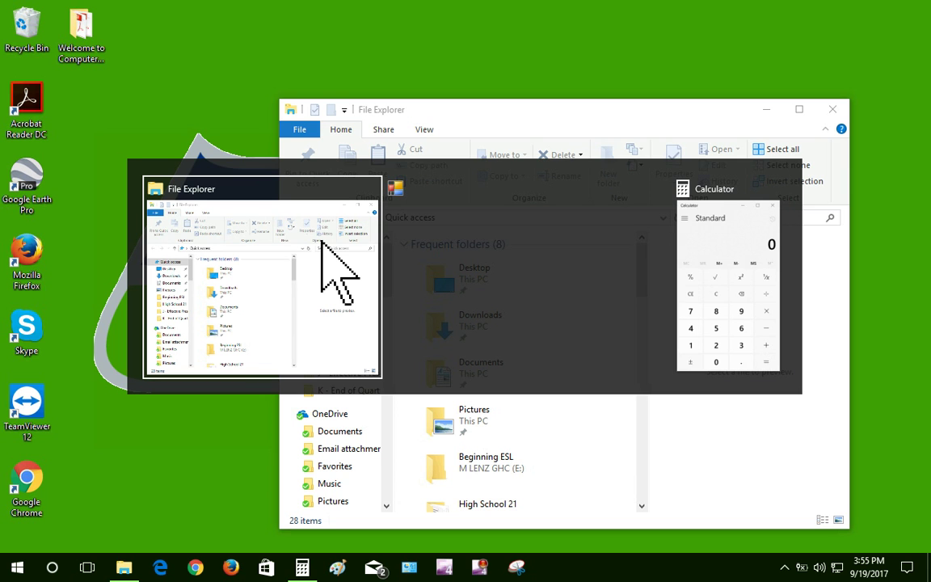
key(alt+Tab)
key(alt+Tab)
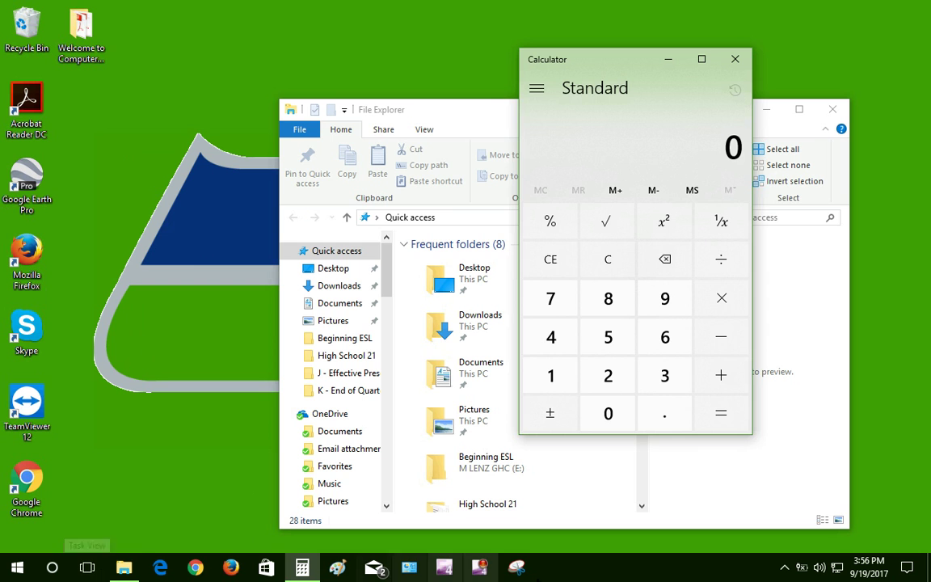
Hide the Task View button from the taskbar
right_click(683, 576)
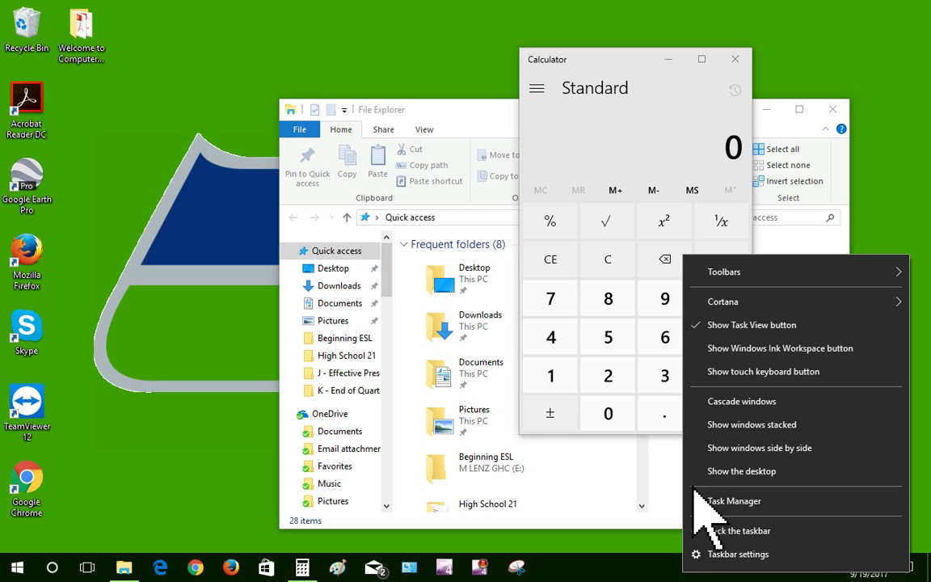
click(752, 325)
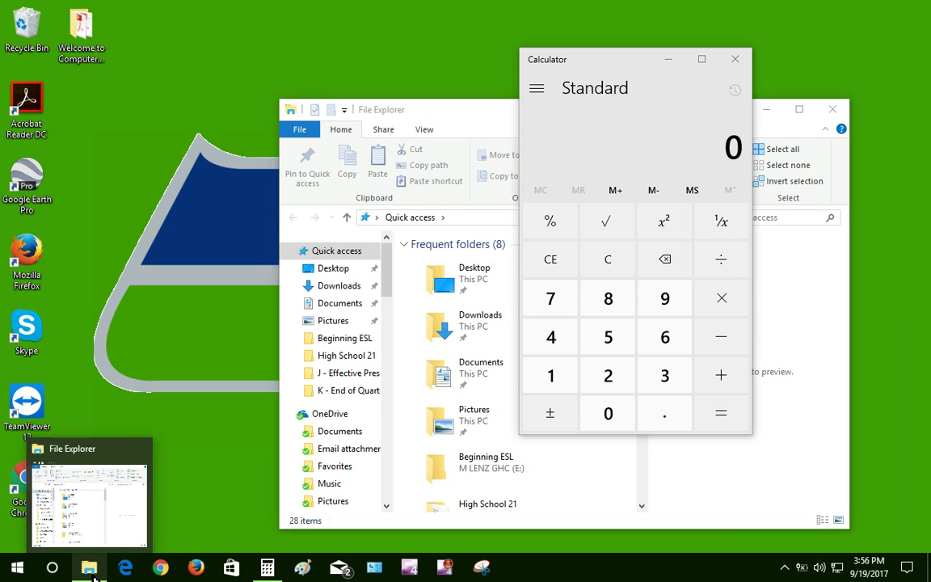
Show the touch keyboard button on the taskbar and hide it again
right_click(692, 579)
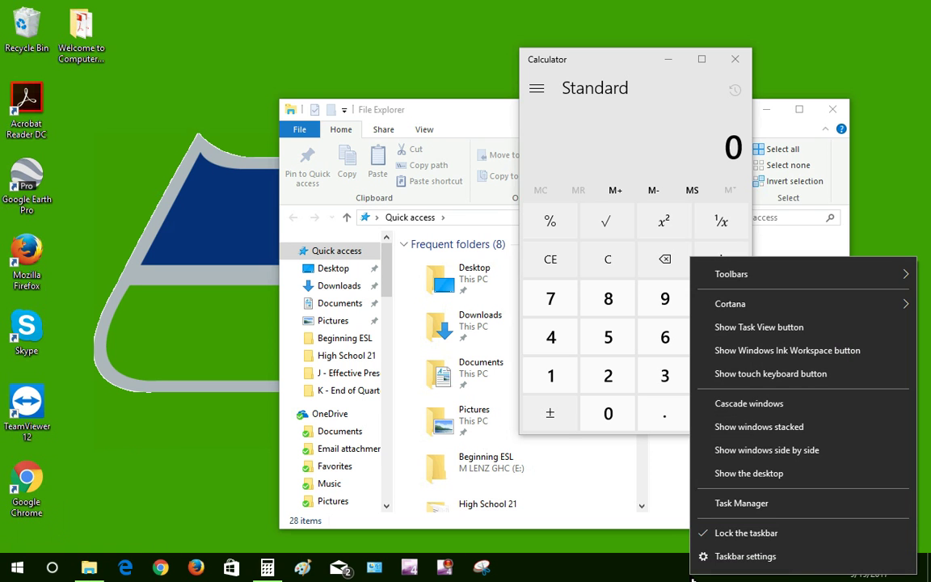
click(796, 377)
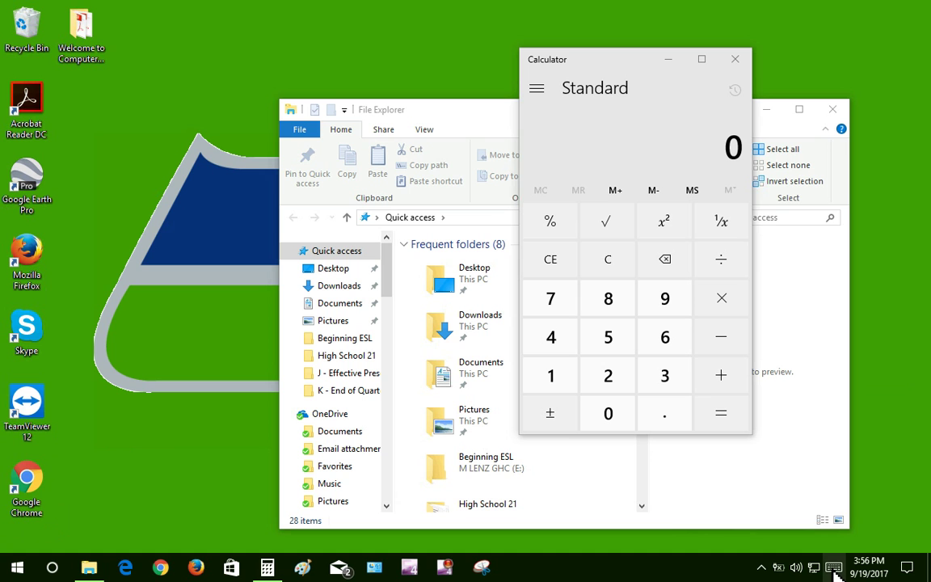
right_click(677, 572)
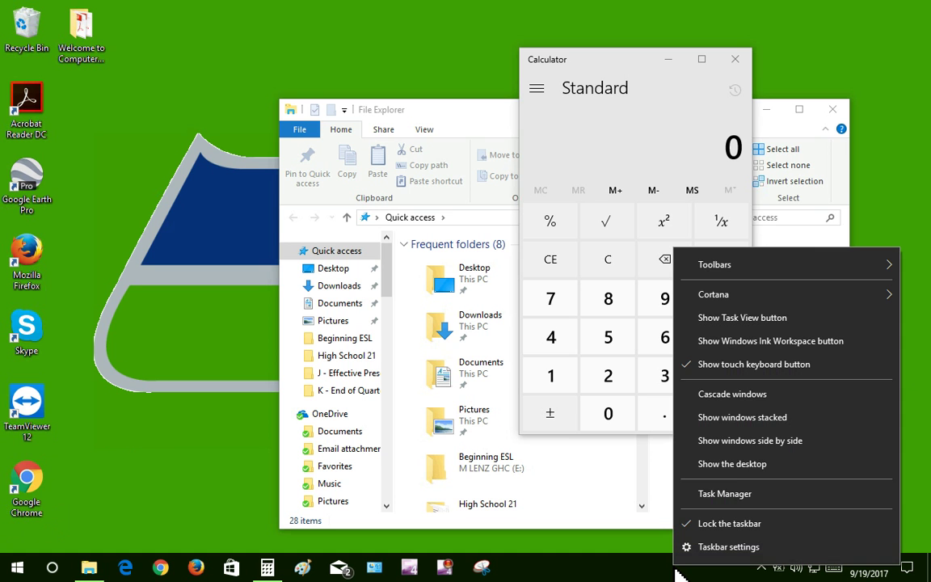
click(745, 370)
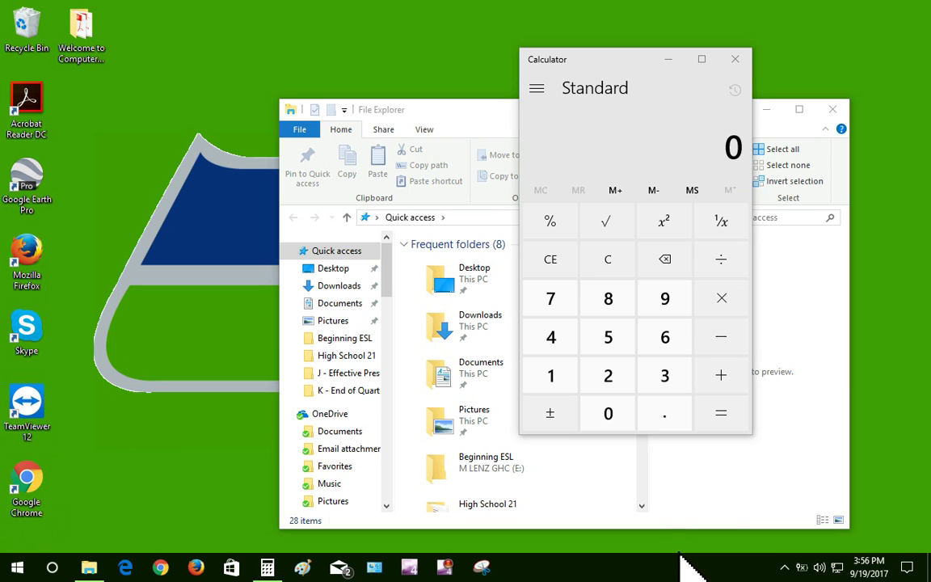
Arrange the open Calculator and File Explorer windows stacked and undo that arrangement
right_click(684, 579)
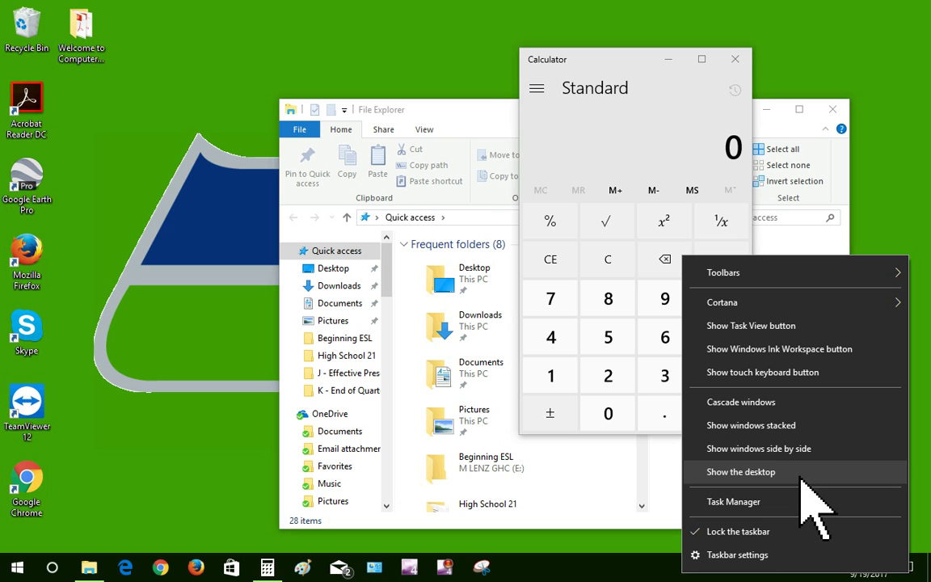
click(770, 427)
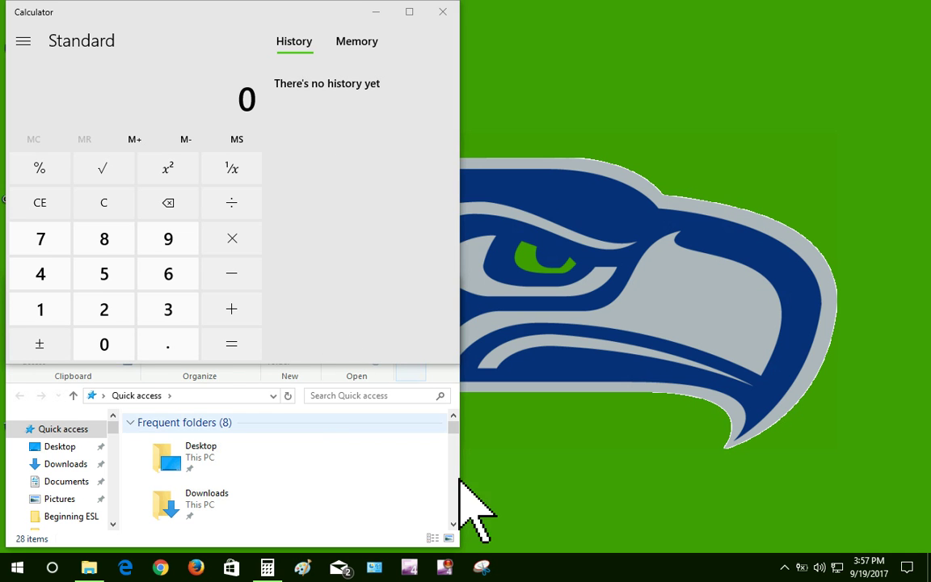
right_click(614, 567)
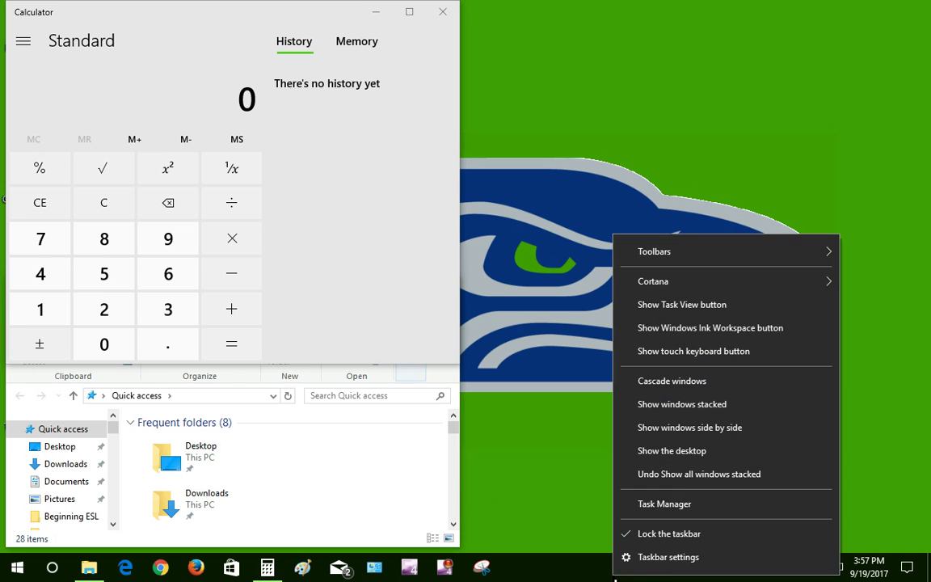
click(669, 474)
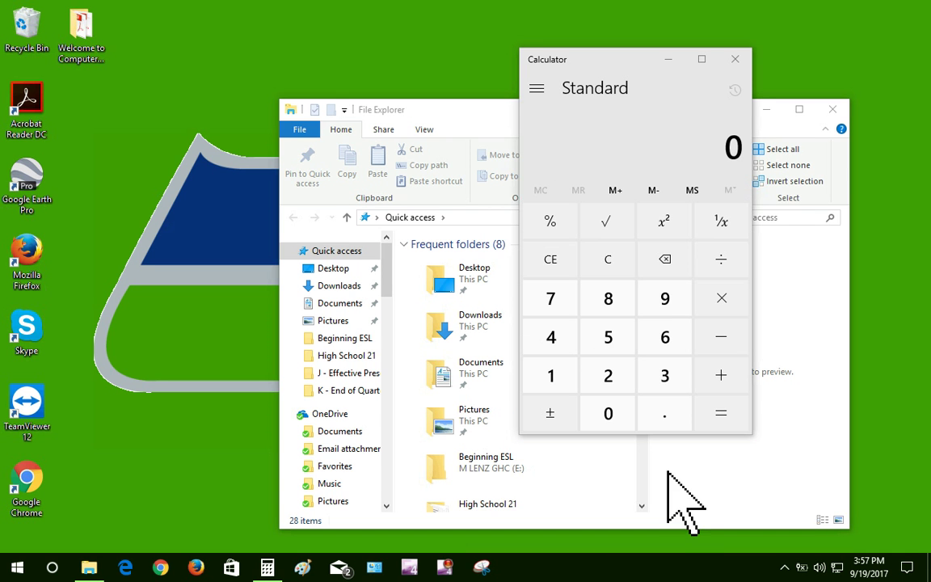
Arrange the open Calculator and File Explorer windows side by side and undo that arrangement
right_click(656, 566)
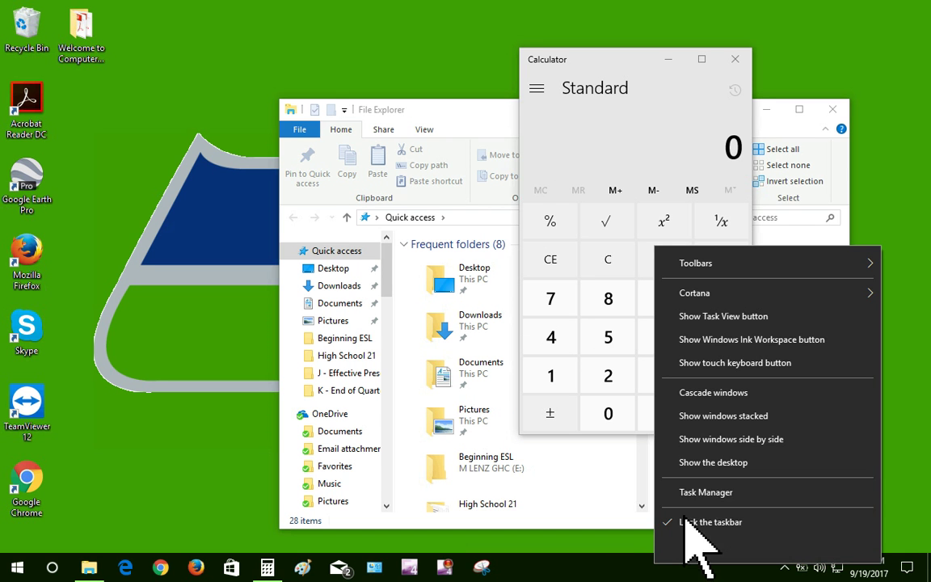
click(738, 440)
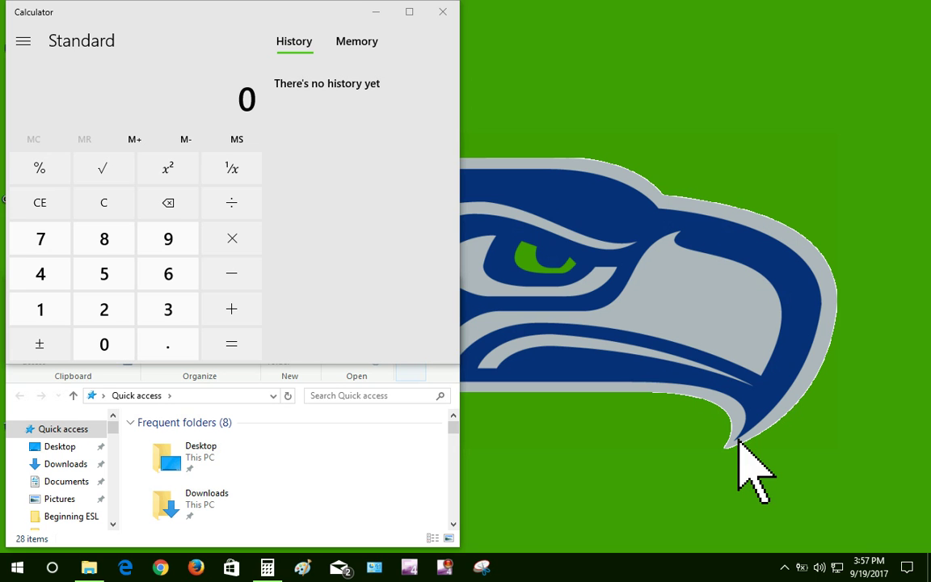
right_click(624, 567)
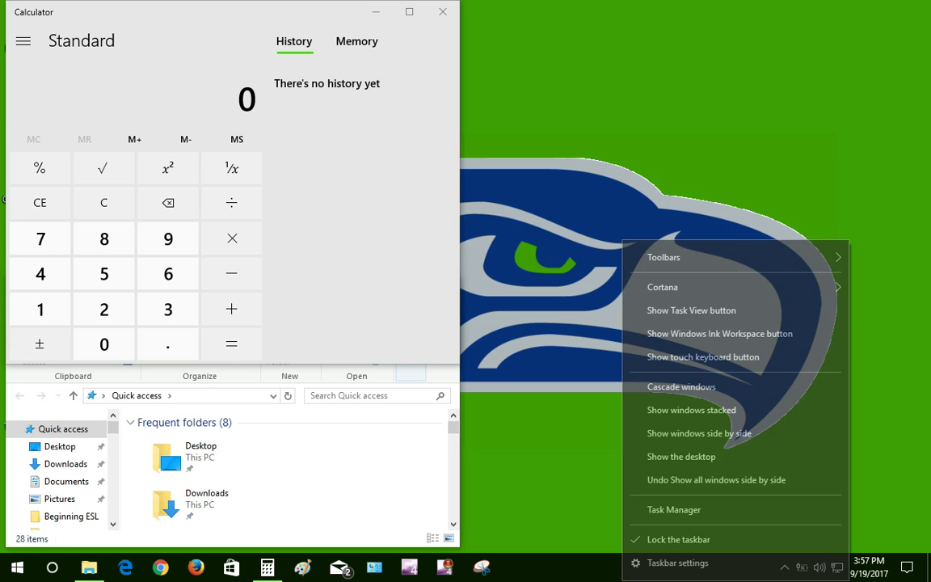
click(694, 478)
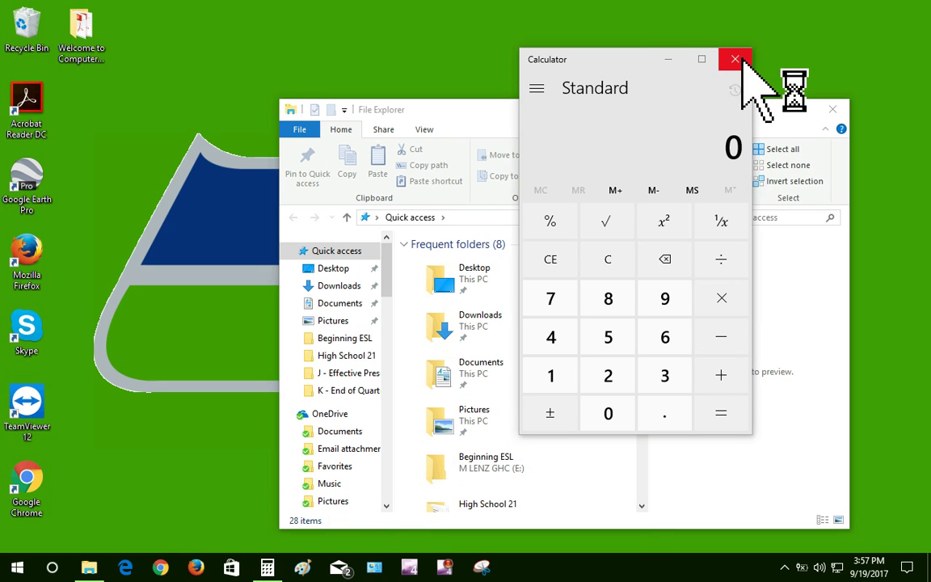
Close Calculator and open Mozilla Firefox
click(734, 61)
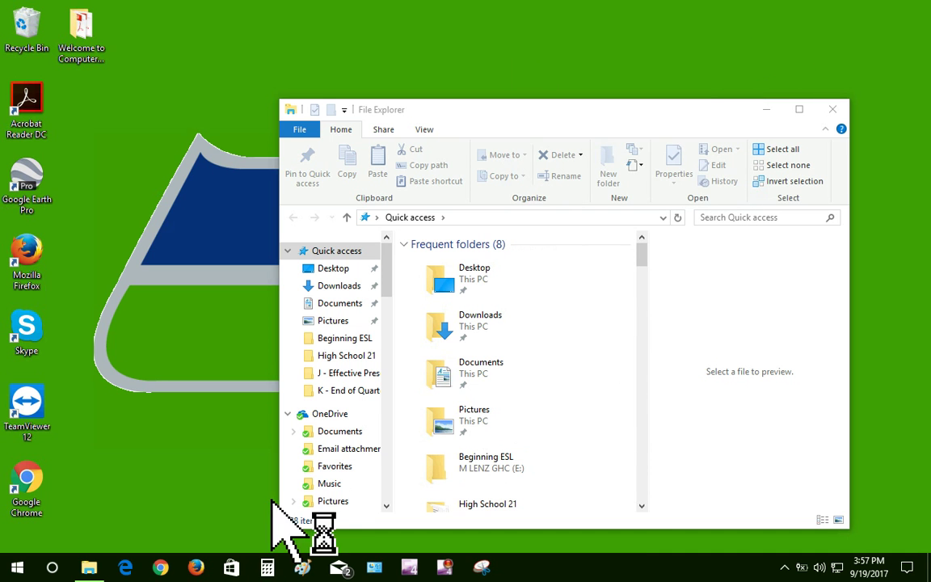
click(196, 567)
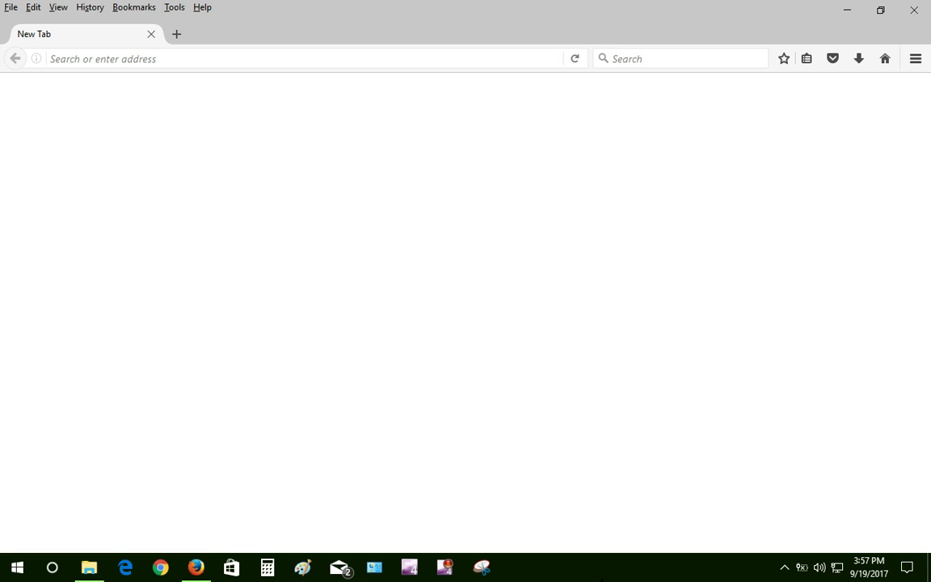
Arrange the open windows side by side, with Firefox snapped to the right half and File Explorer to the left half of the desktop
right_click(602, 578)
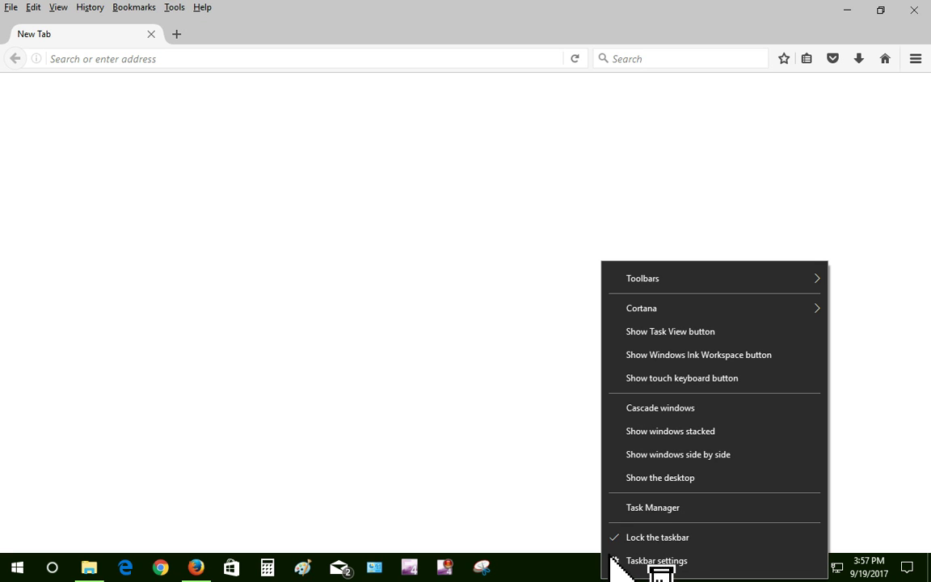
click(687, 454)
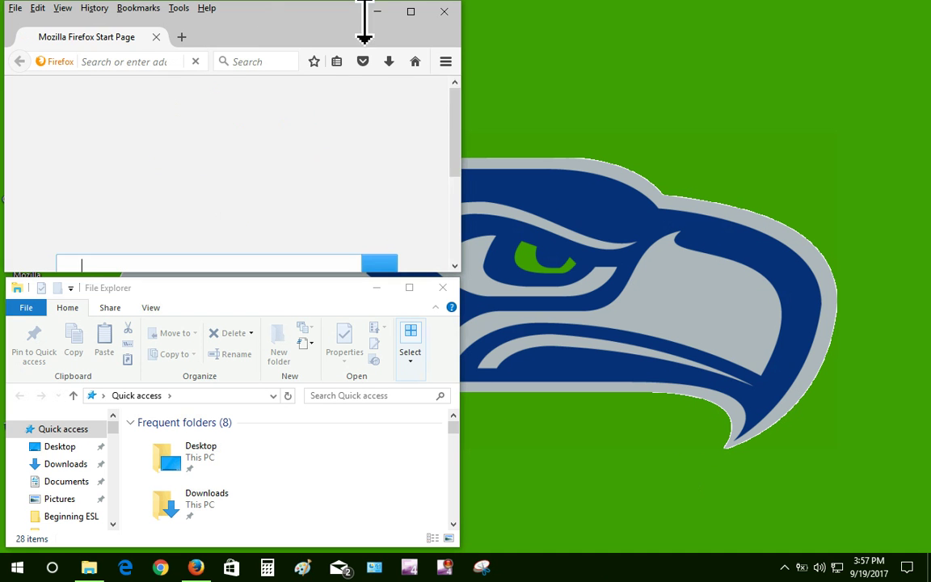
drag(365, 14, 766, 50)
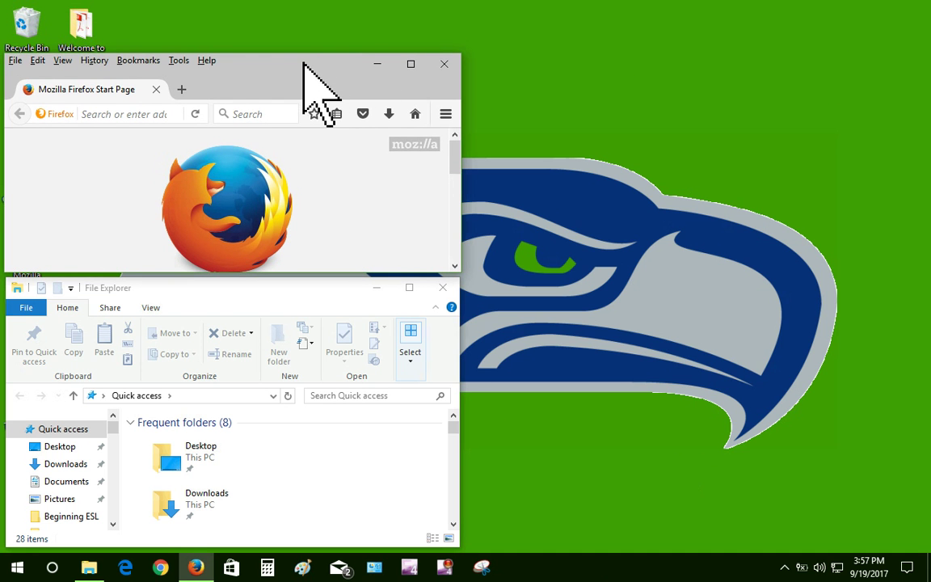
drag(306, 66, 443, 68)
drag(645, 72, 928, 78)
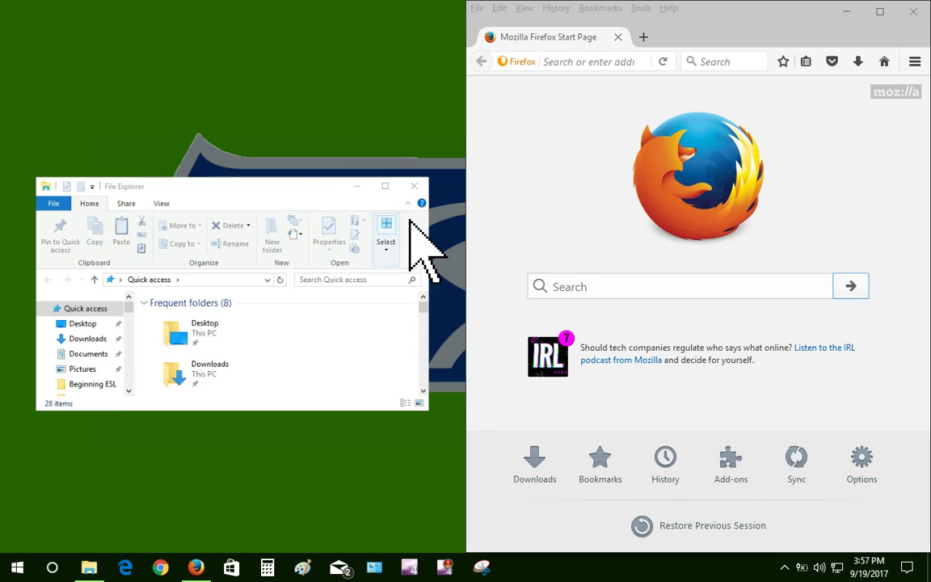
click(269, 399)
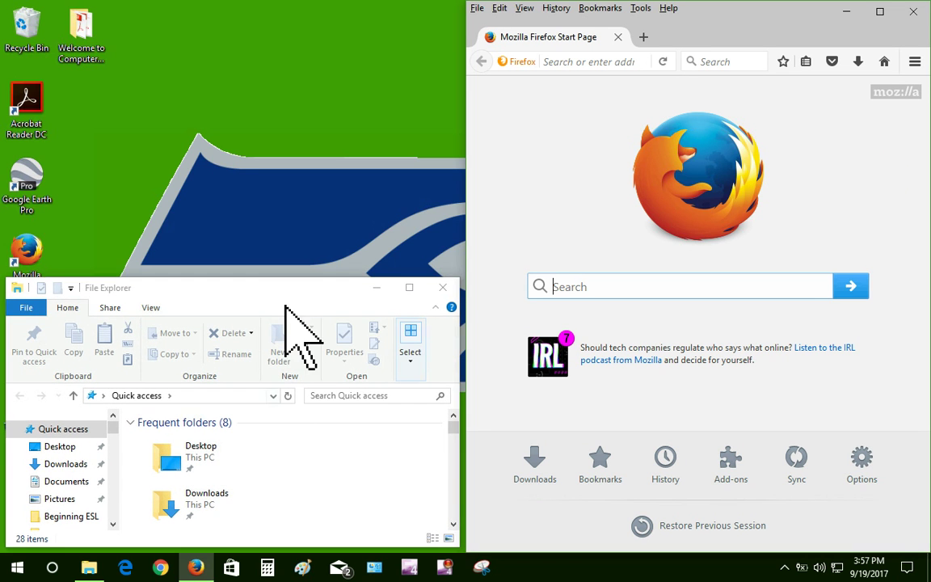
drag(287, 287, 1, 126)
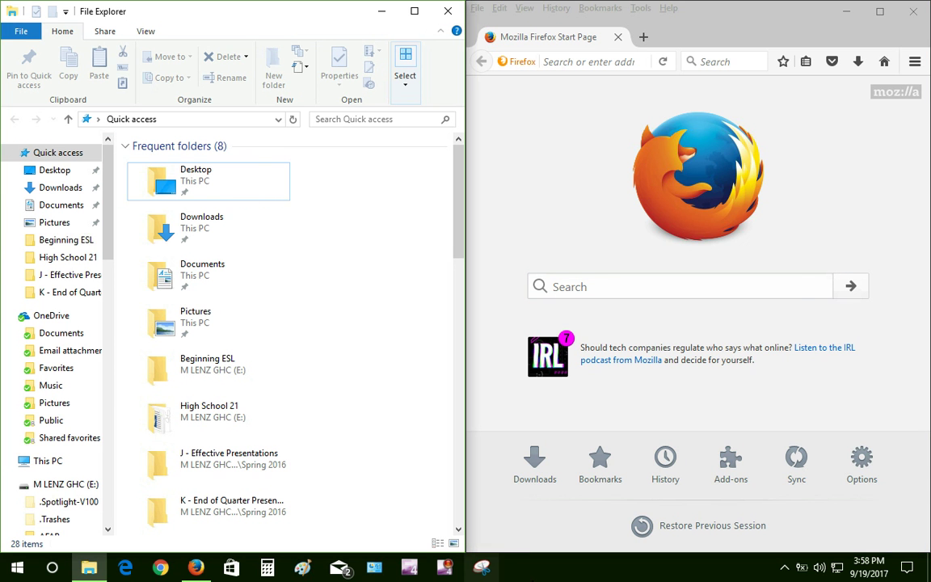
Undo the side-by-side arrangement and apply it again to Firefox and File Explorer
right_click(574, 578)
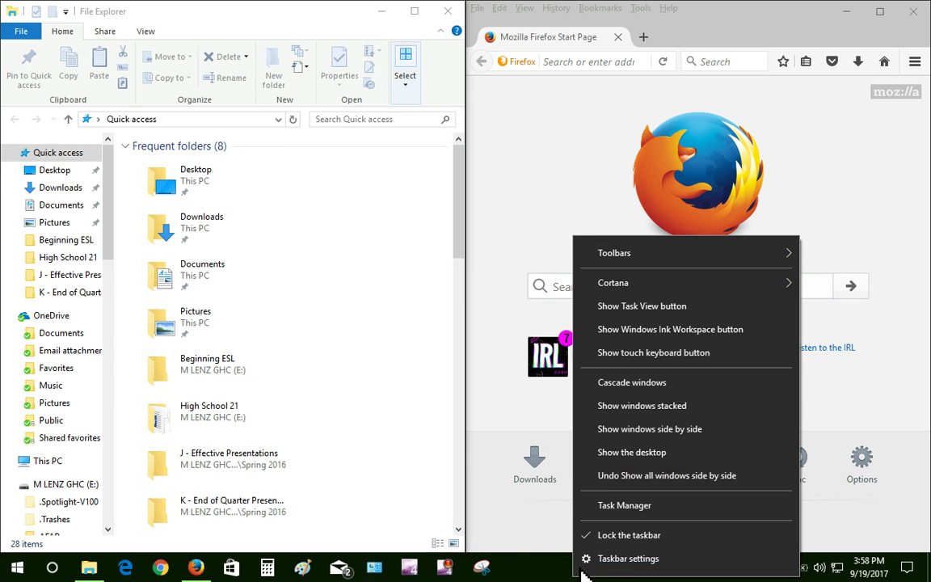
click(637, 476)
right_click(634, 578)
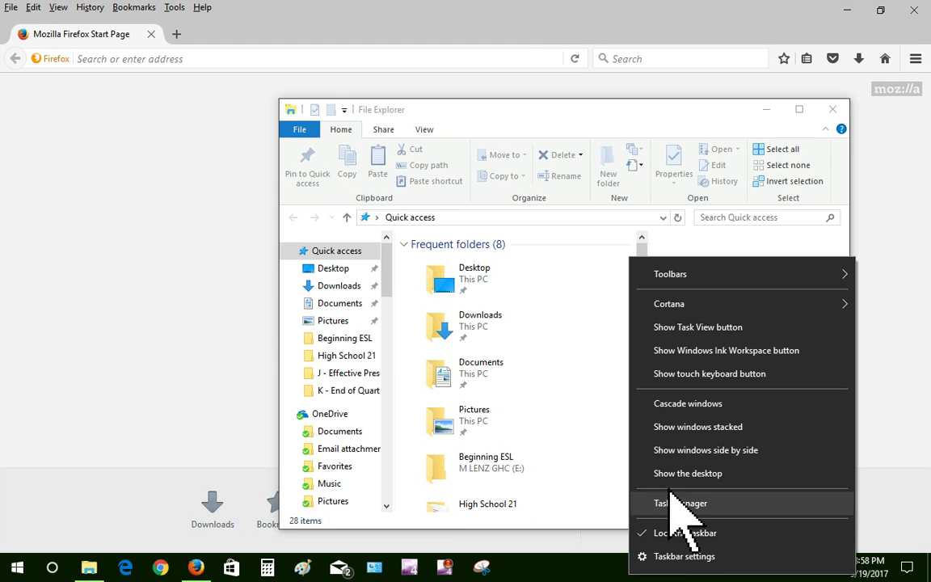
click(703, 449)
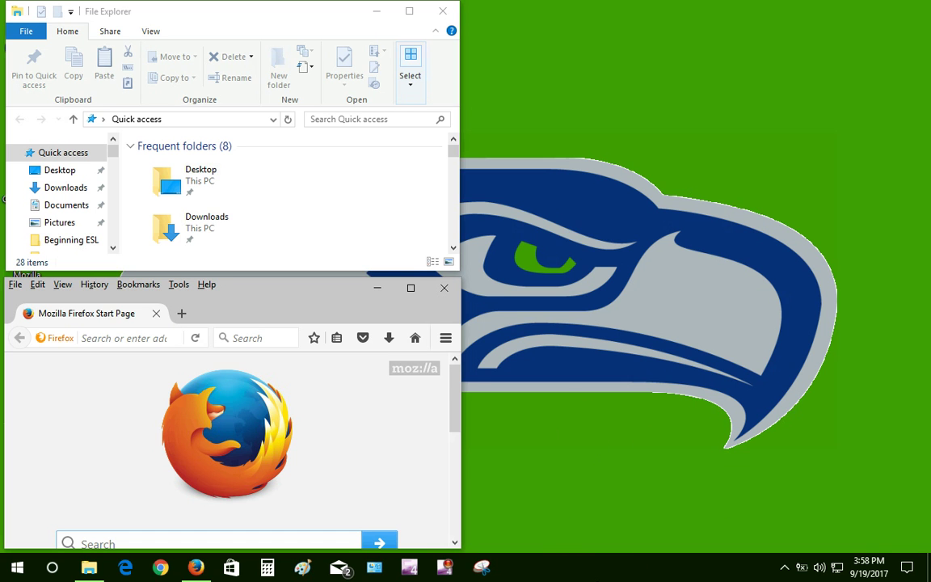
Snap Firefox to the right half of the desktop and extend File Explorer to fill the left half
drag(386, 288, 929, 278)
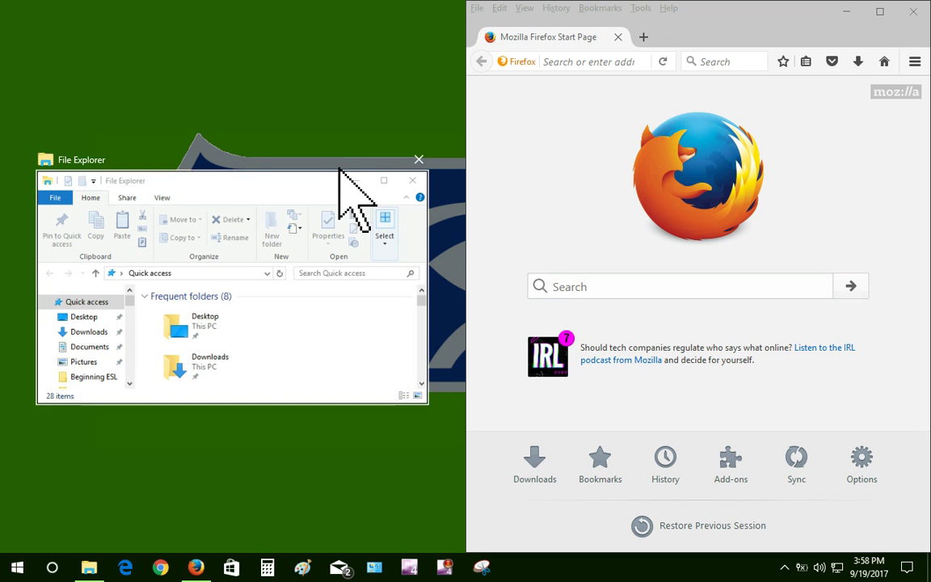
click(15, 93)
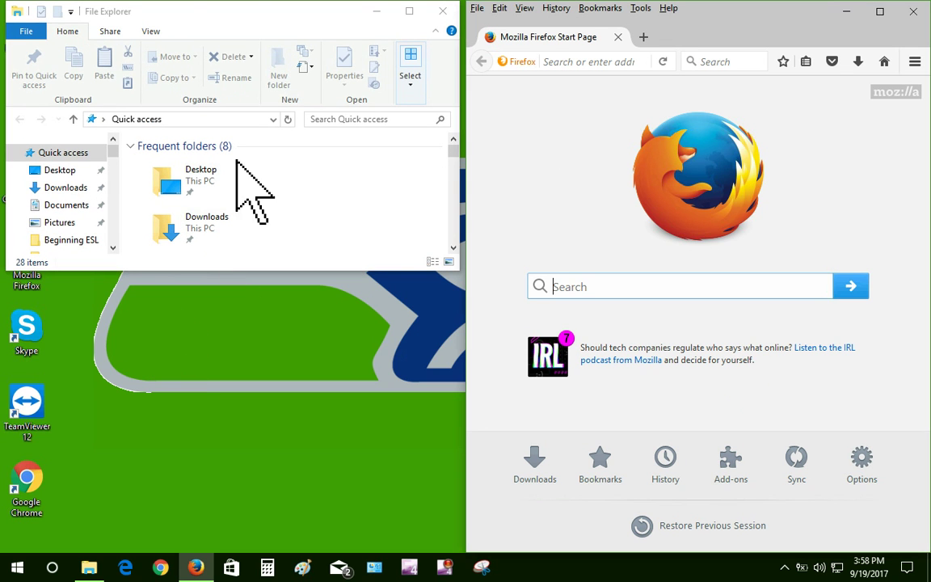
drag(191, 1, 2, 3)
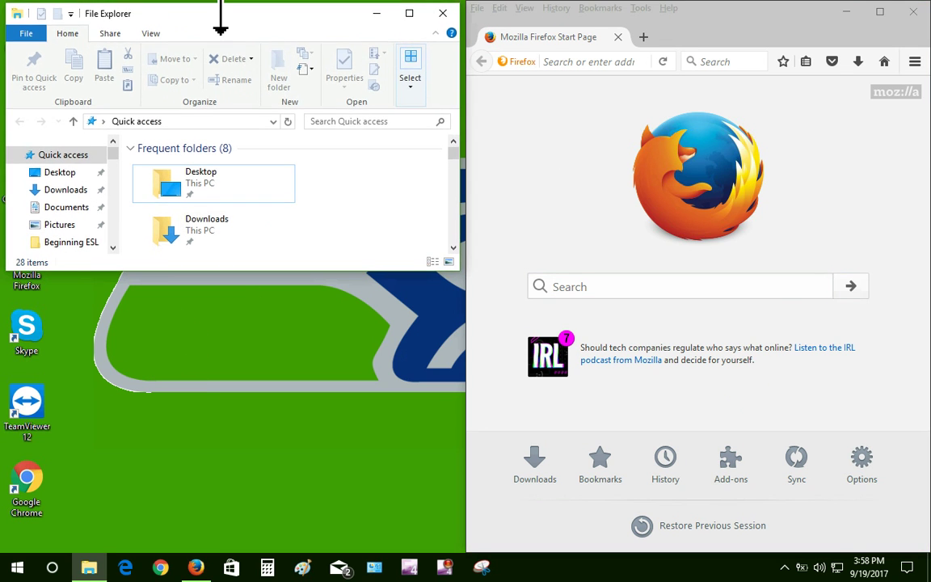
drag(233, 17, 4, 20)
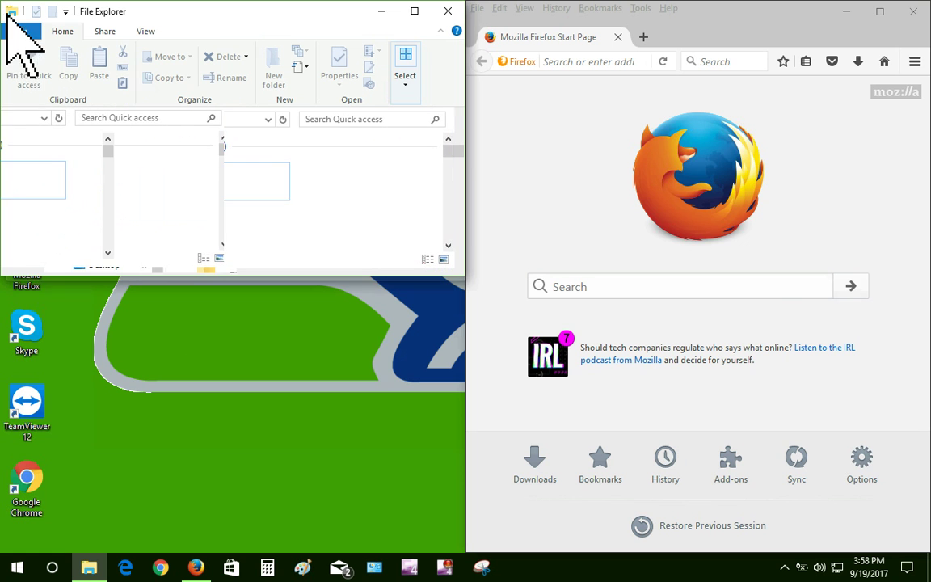
drag(246, 279, 235, 551)
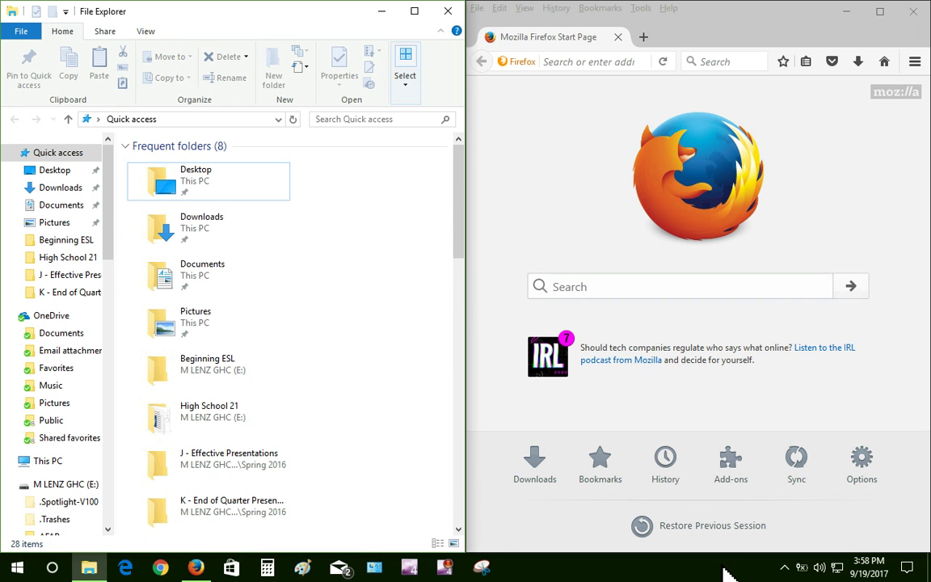
Alternate the active window between Firefox and File Explorer, and undo the side-by-side arrangement
click(739, 37)
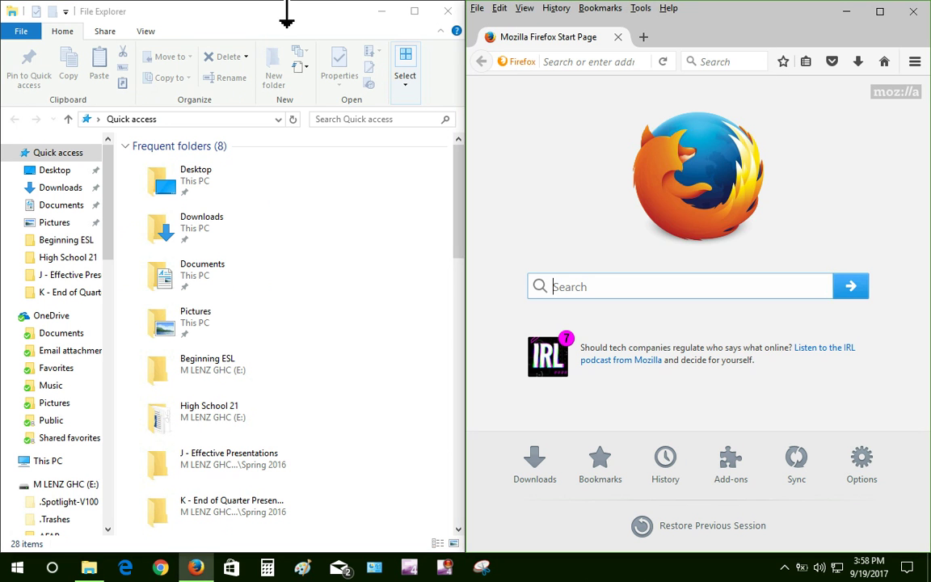
click(270, 3)
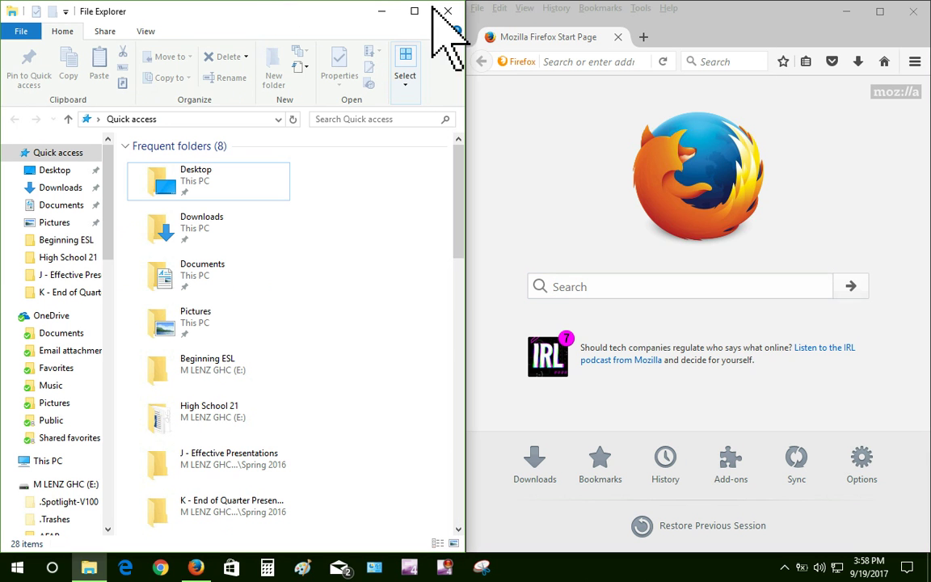
click(752, 15)
click(277, 4)
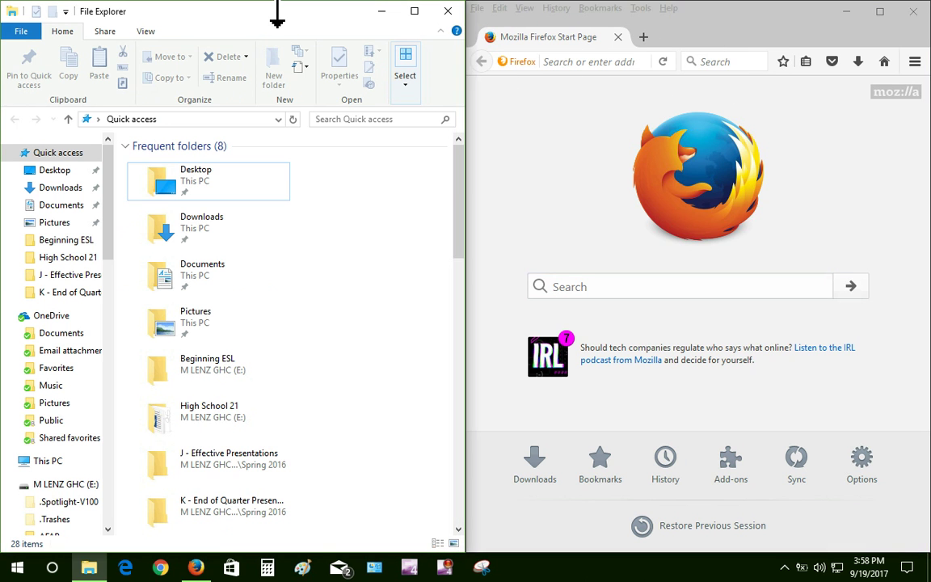
click(761, 16)
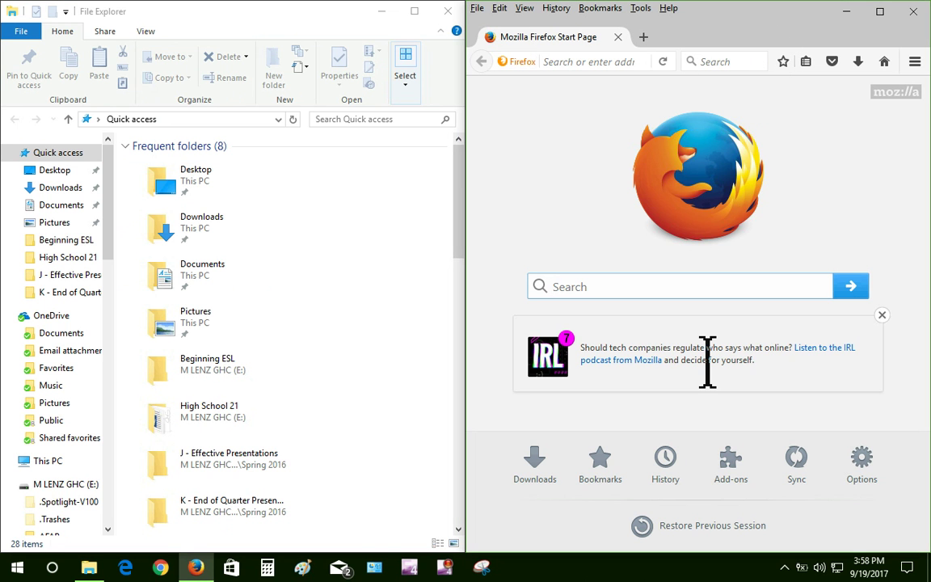
right_click(618, 568)
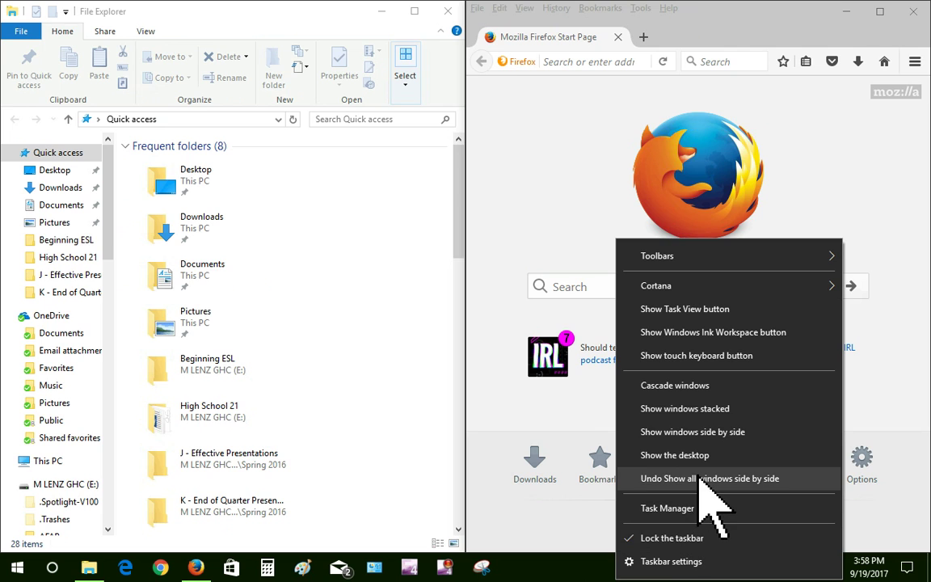
click(698, 480)
Unlock the taskbar and move it to the right edge, the left edge and back to the bottom edge of the desktop
right_click(650, 569)
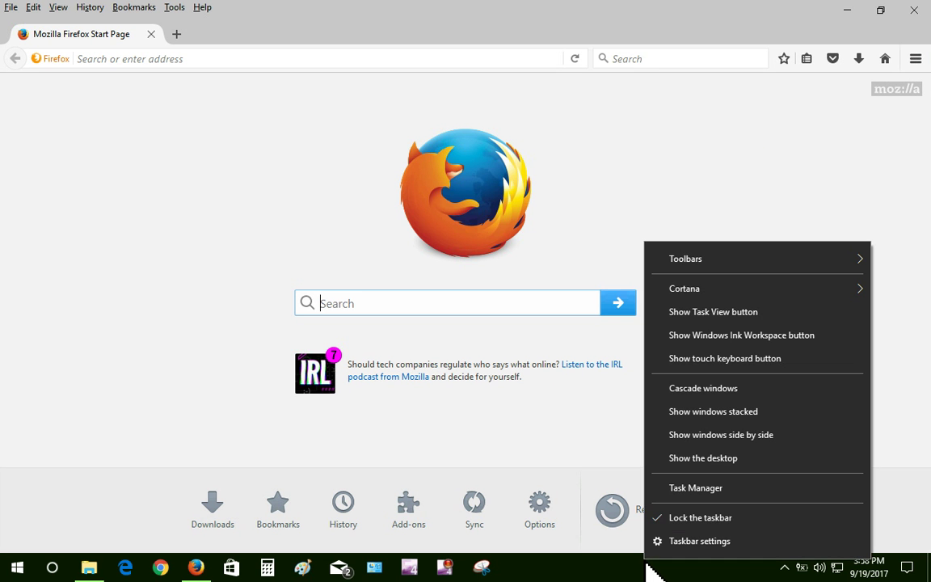
click(682, 519)
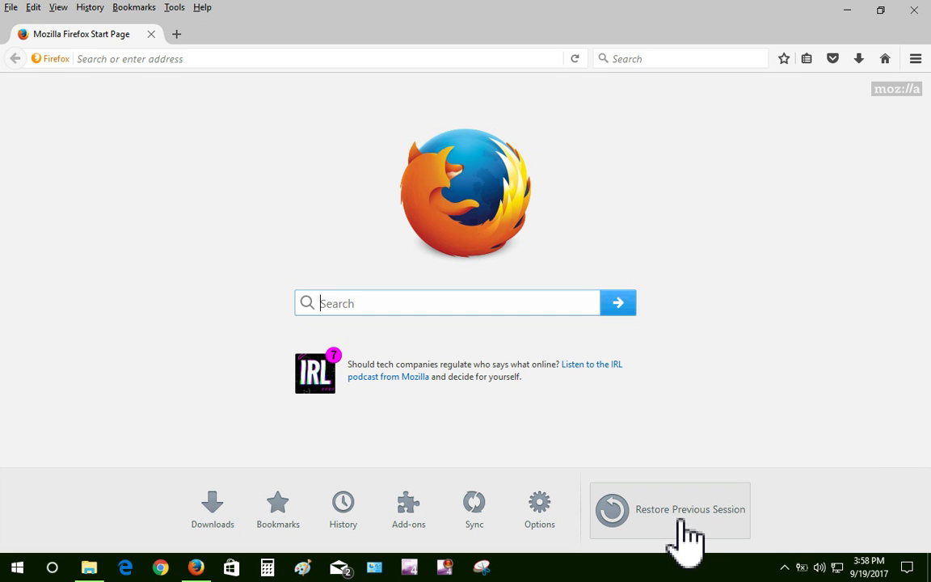
drag(603, 572, 908, 323)
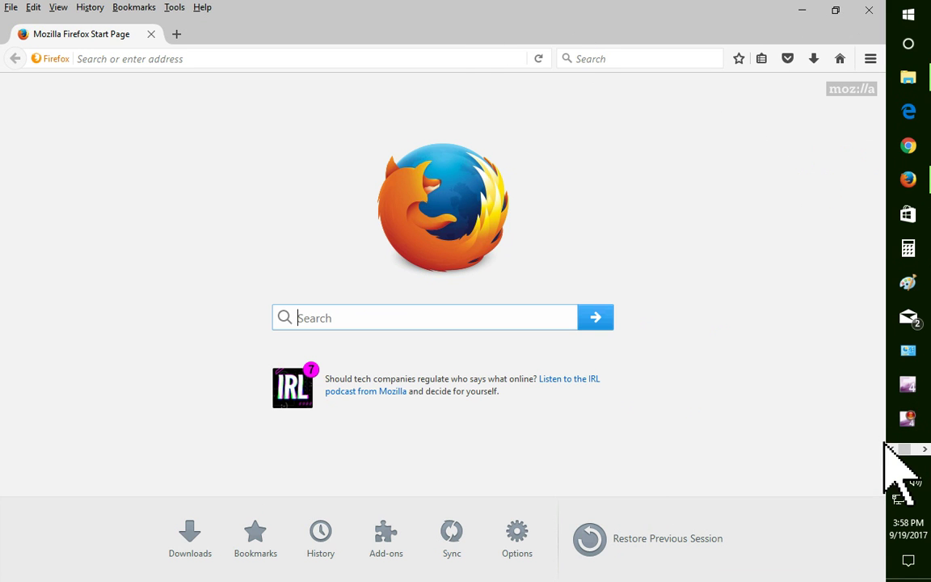
drag(893, 442, 3, 139)
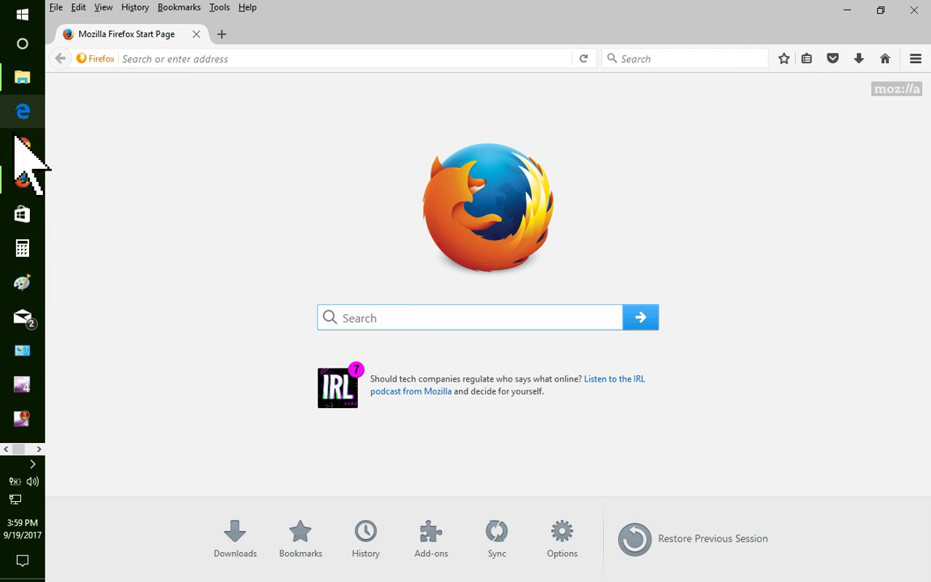
drag(42, 441, 324, 580)
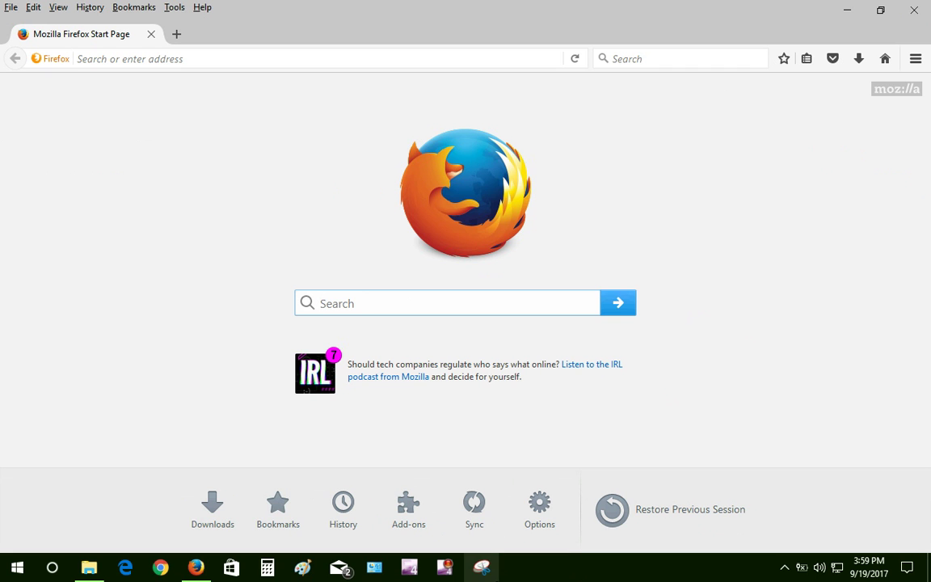
Lock the taskbar again and open the taskbar settings
right_click(585, 577)
click(639, 533)
right_click(620, 575)
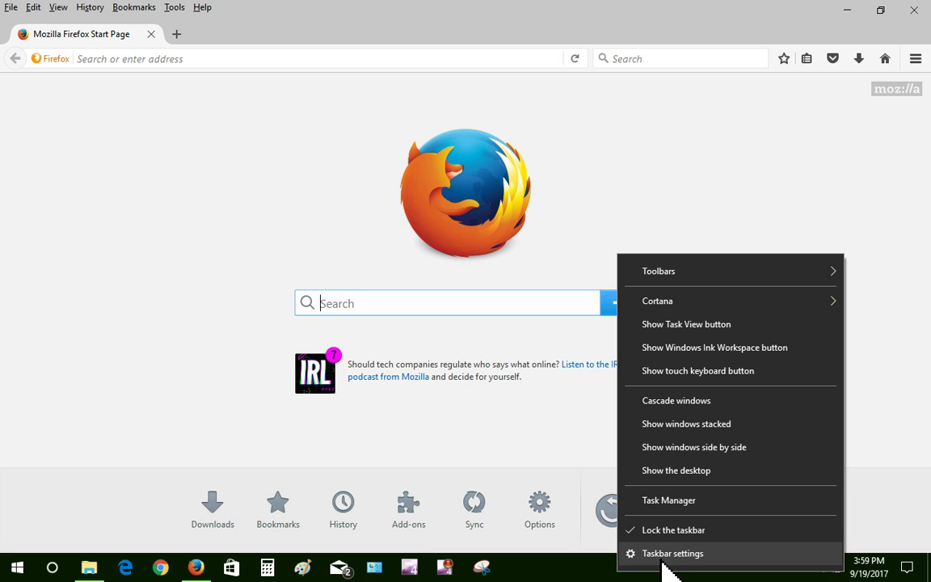
click(661, 559)
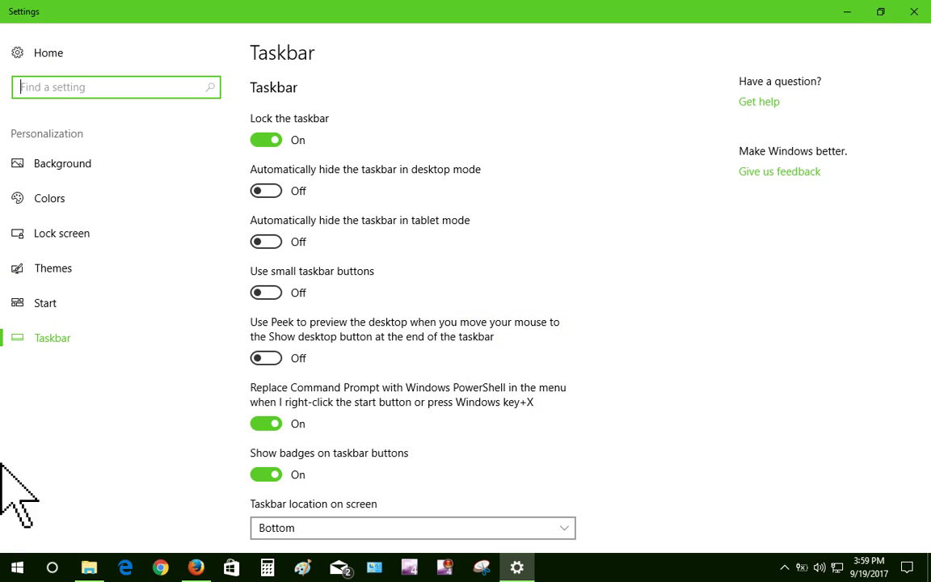
Show the Start menu and close it again
right_click(14, 568)
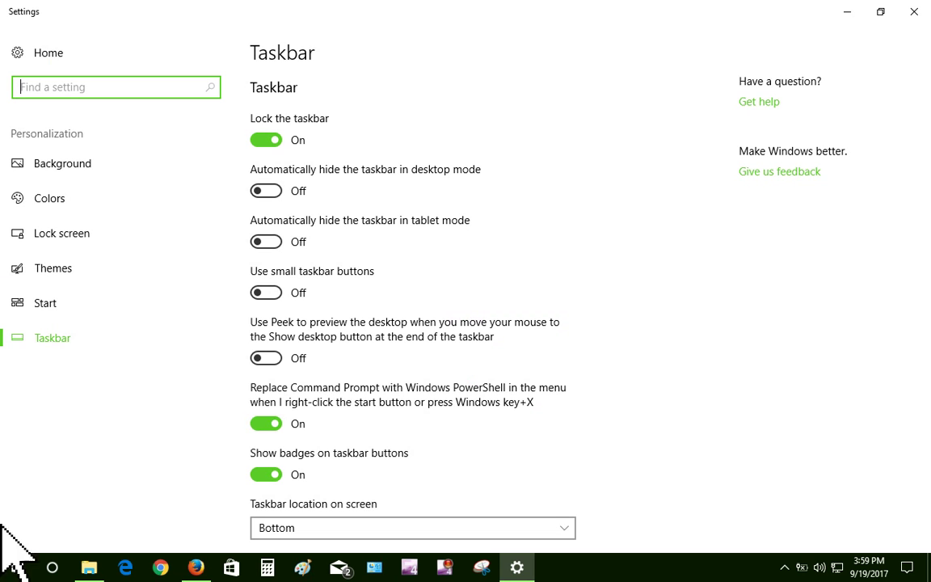
click(16, 570)
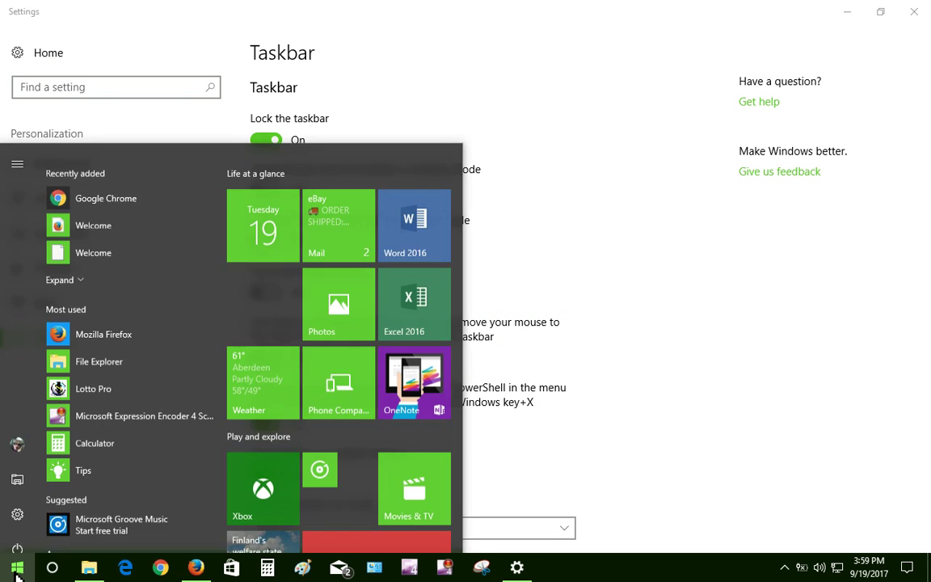
click(565, 71)
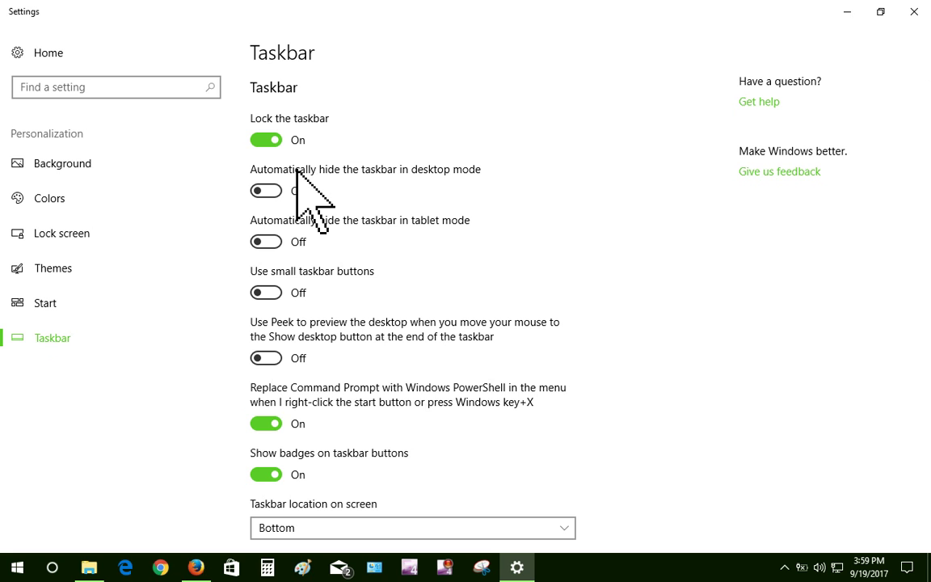
Turn on automatic hiding of the taskbar in desktop mode, reveal the hidden taskbar, and turn the option off again
click(267, 189)
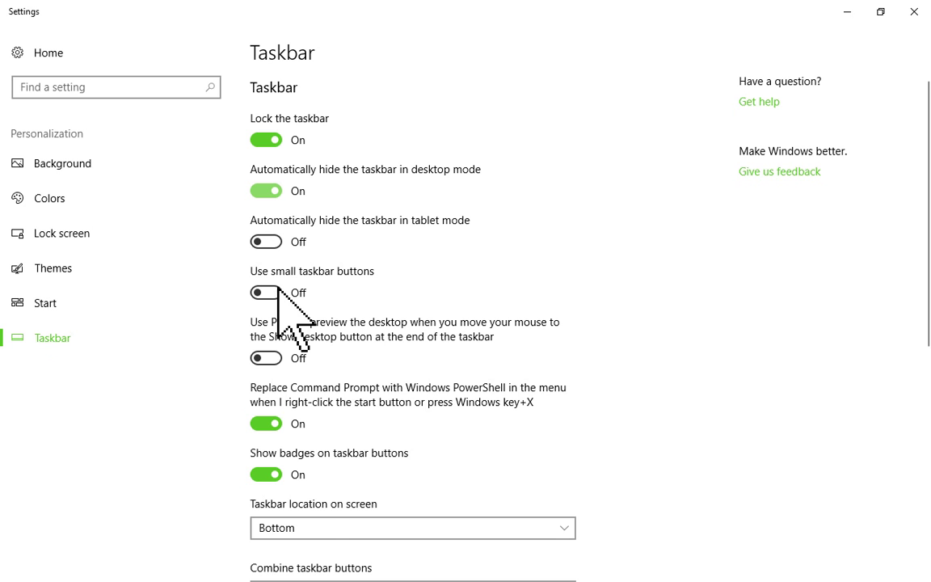
mouse_move(347, 578)
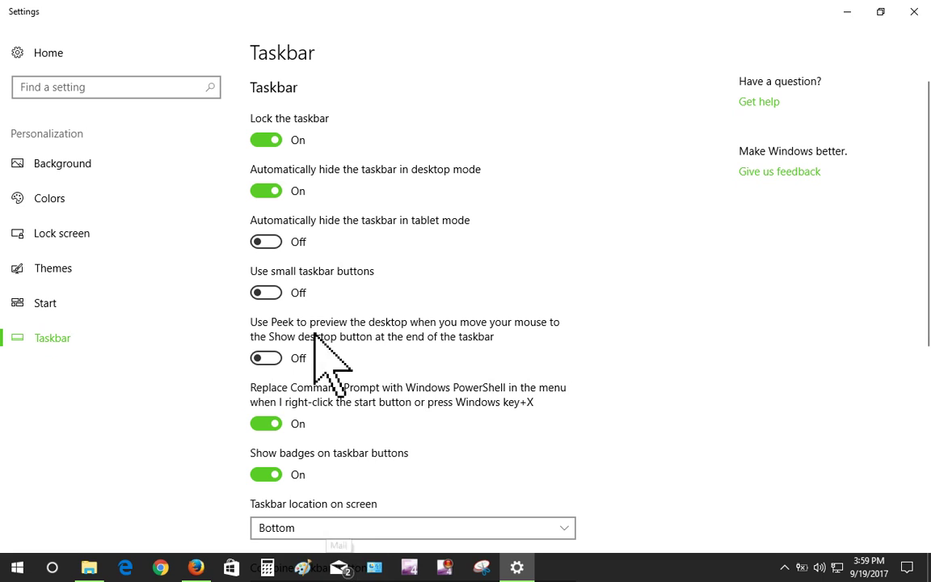
click(265, 192)
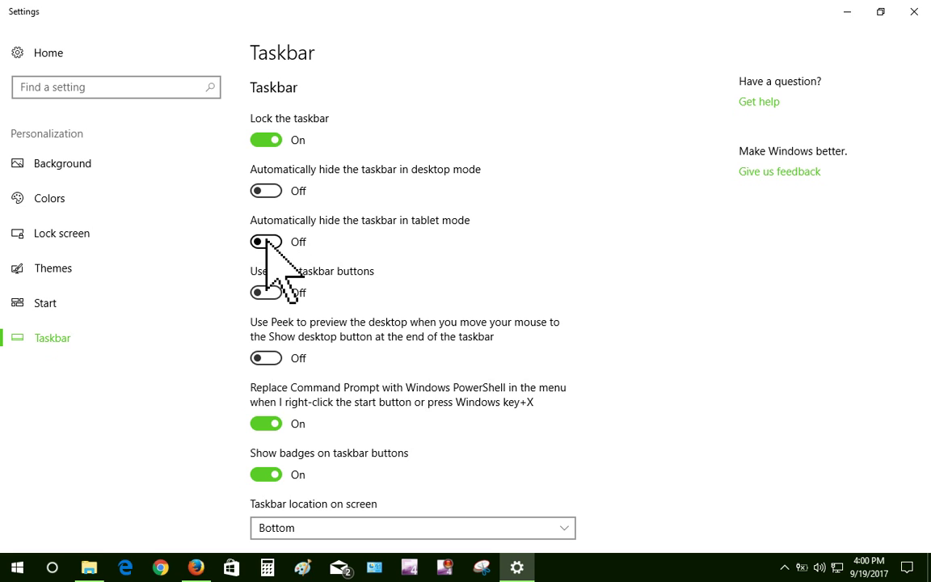
Turn small taskbar buttons on and off again, and enable Peek for previewing the desktop
click(270, 296)
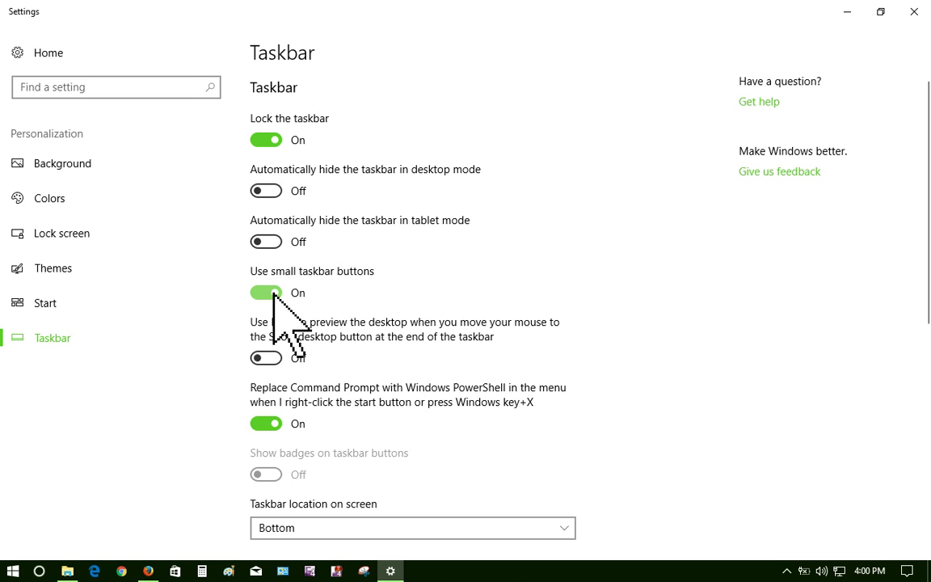
click(273, 291)
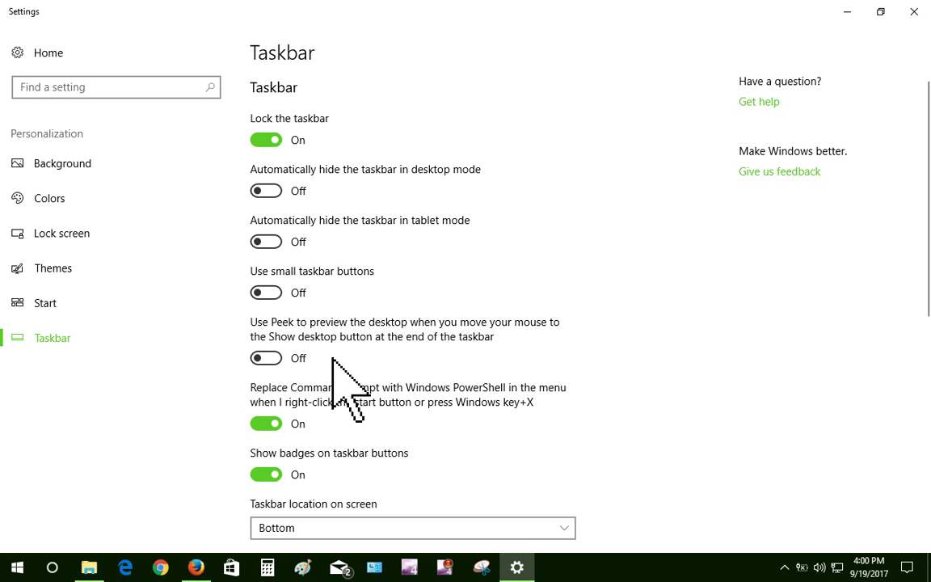
click(274, 359)
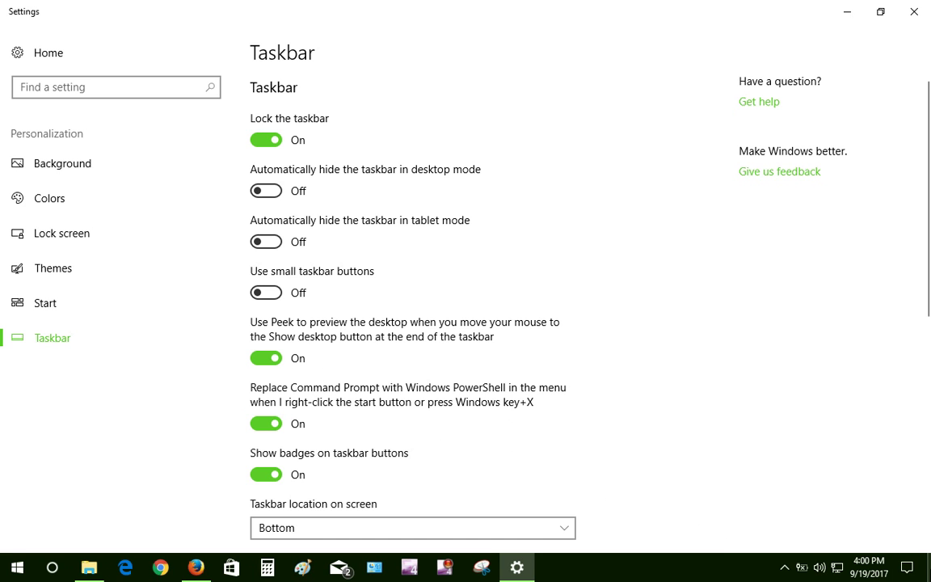
Preview the desktop with Peek, and turn off the Peek option in the taskbar settings
mouse_move(929, 567)
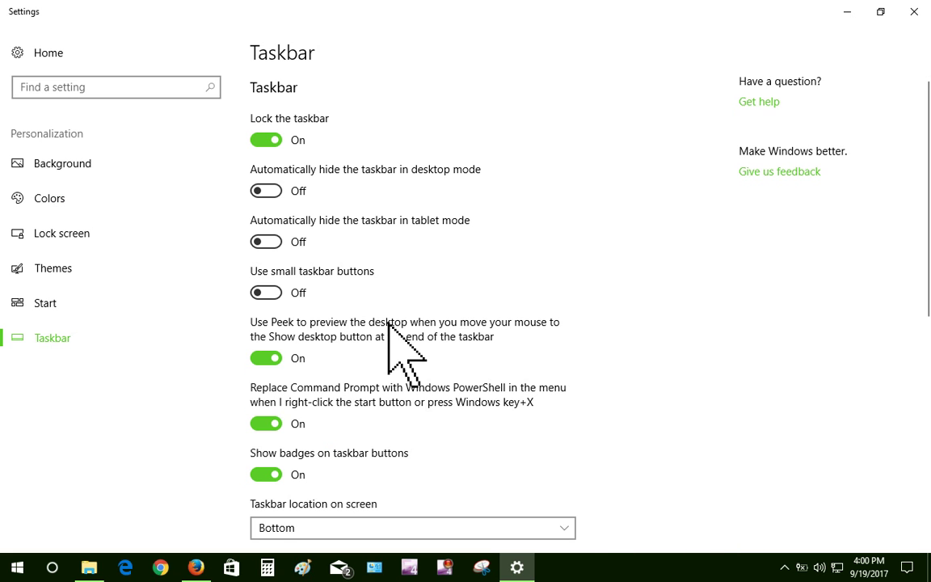
click(269, 358)
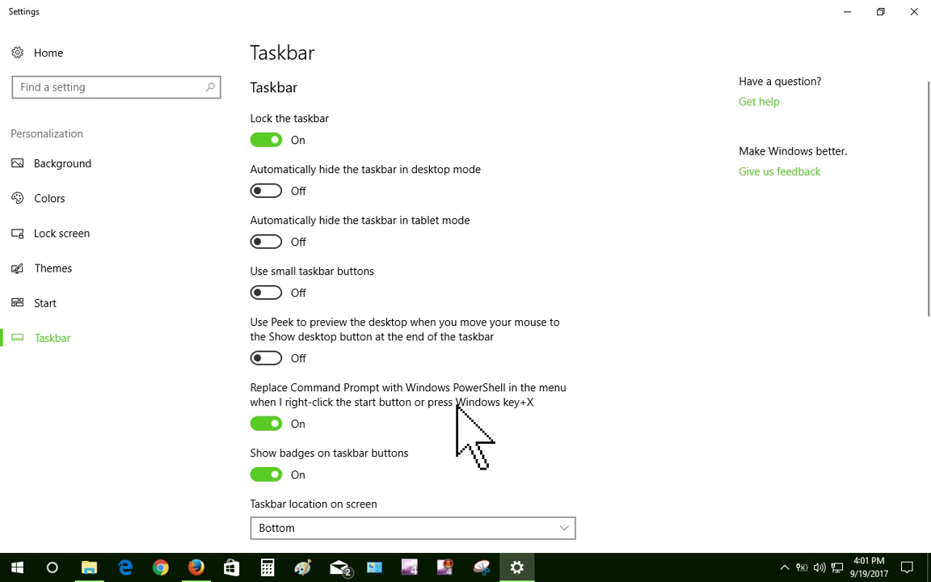
Set the taskbar location on screen to Left, Right and Top in turn, and return it to Bottom
scroll(343, 378, down, 2)
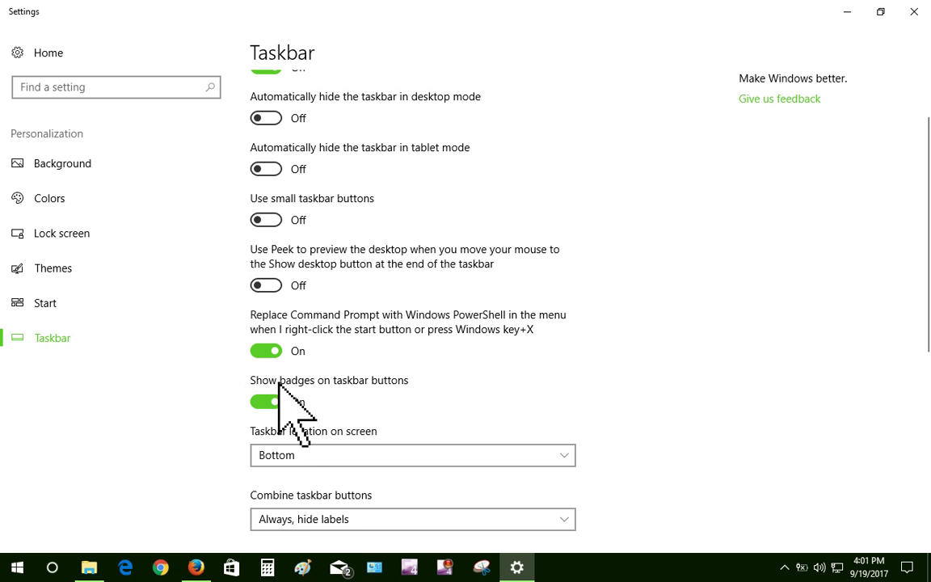
scroll(571, 436, down, 2)
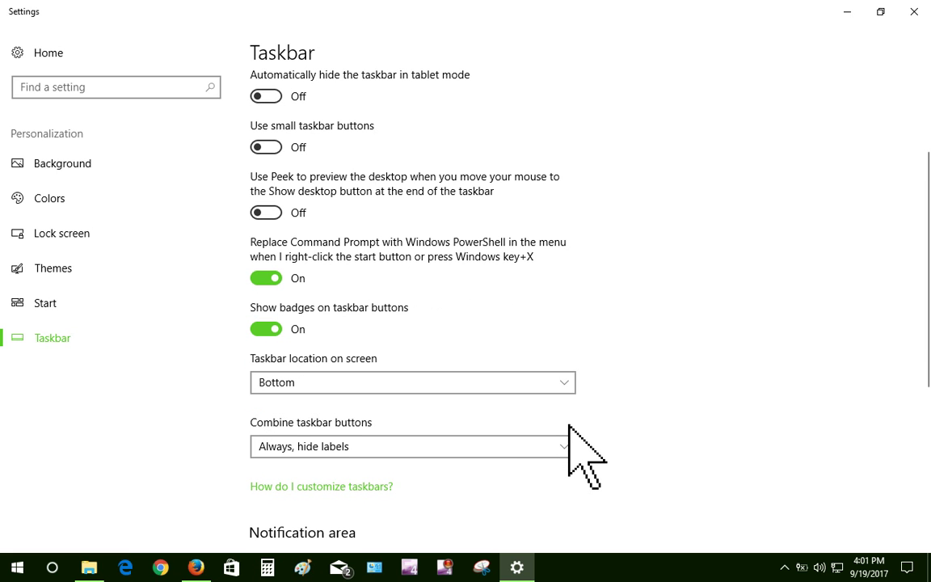
scroll(465, 368, down, 2)
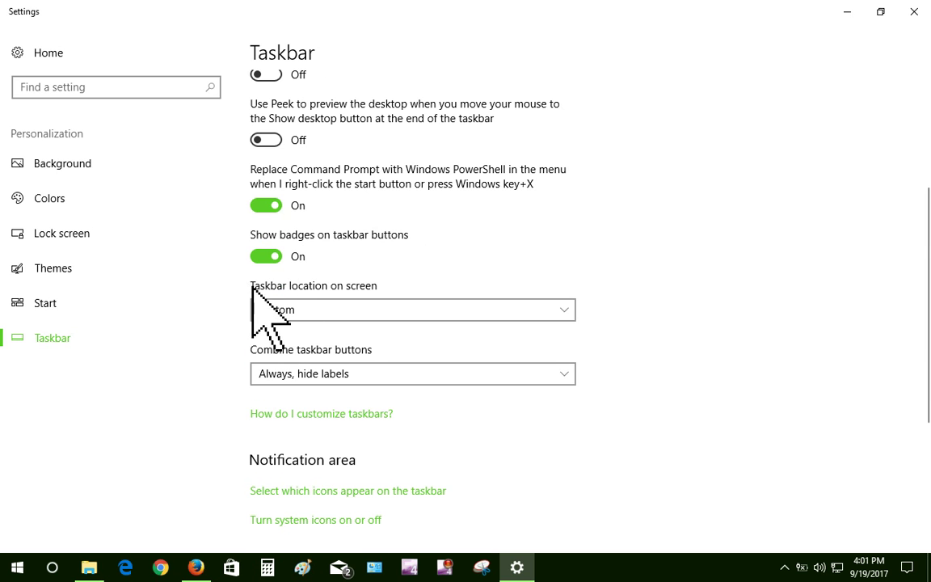
click(332, 311)
click(340, 239)
click(352, 313)
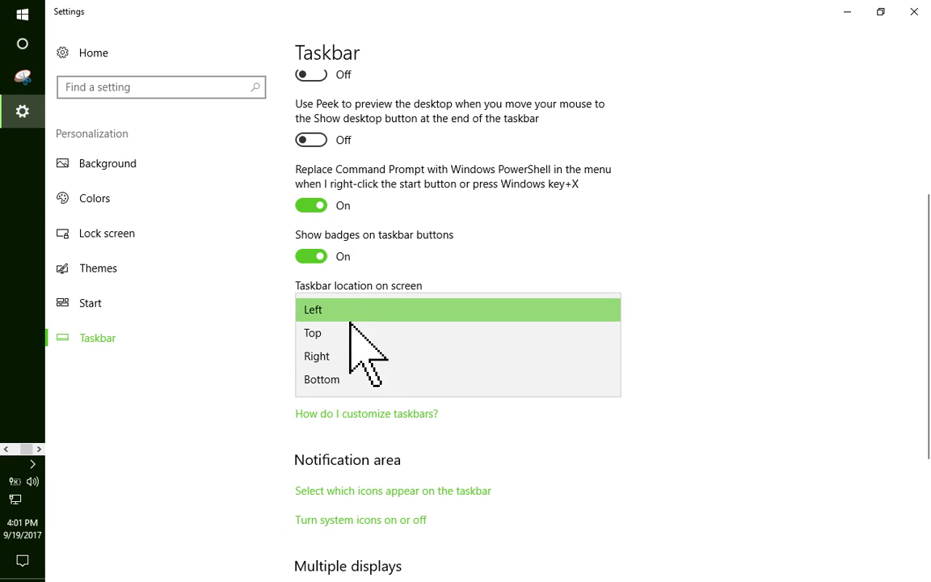
click(351, 357)
click(358, 307)
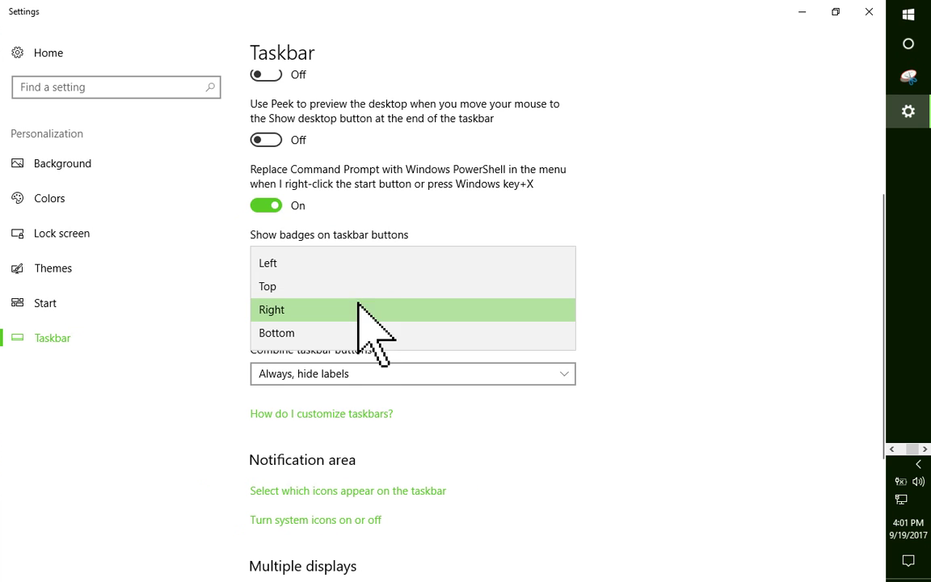
click(346, 286)
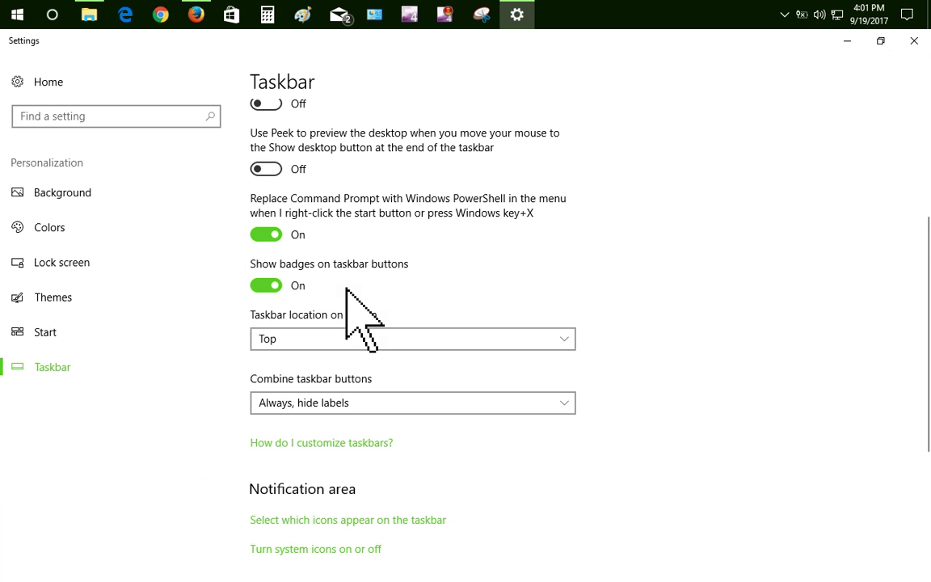
click(351, 342)
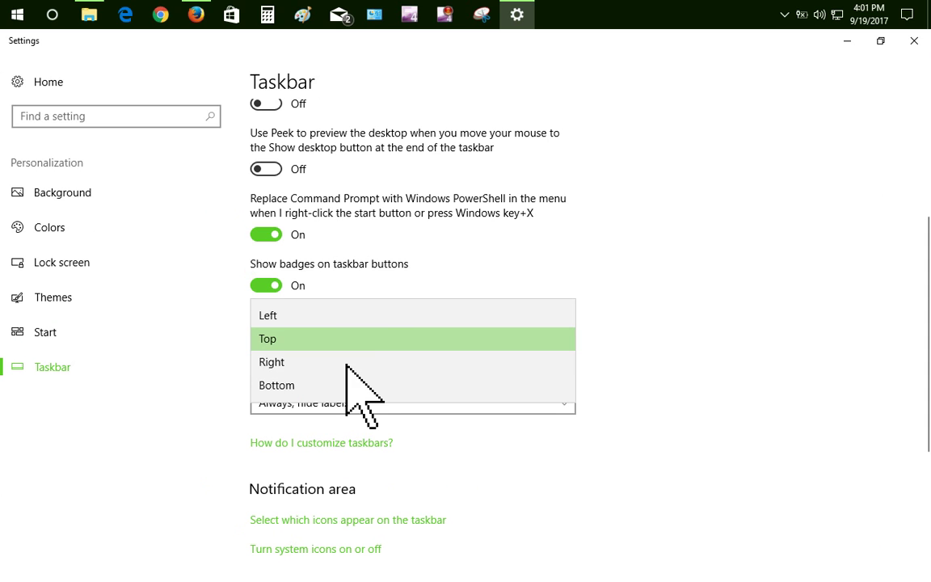
click(345, 381)
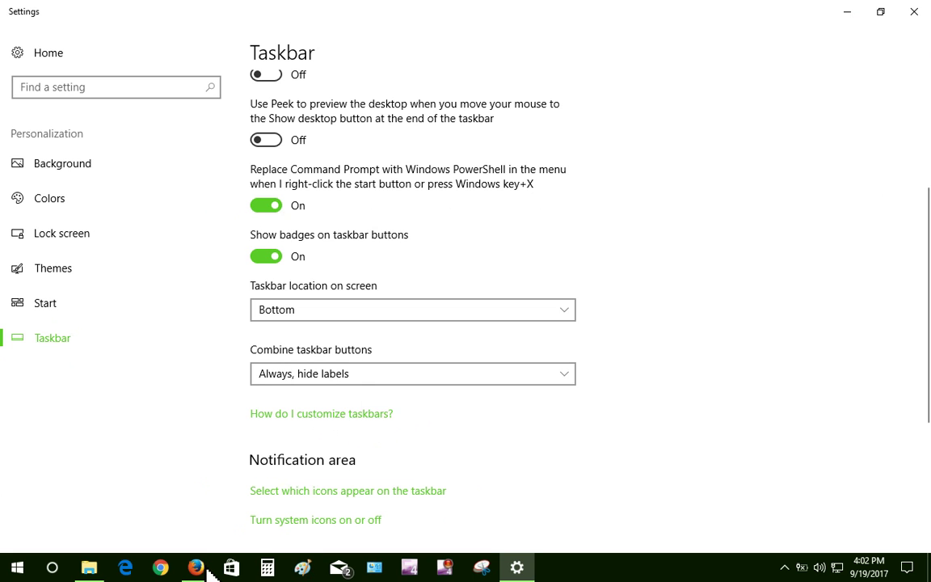
Switch to Firefox, open a new tab and detach it into its own window, with Settings minimized
click(391, 373)
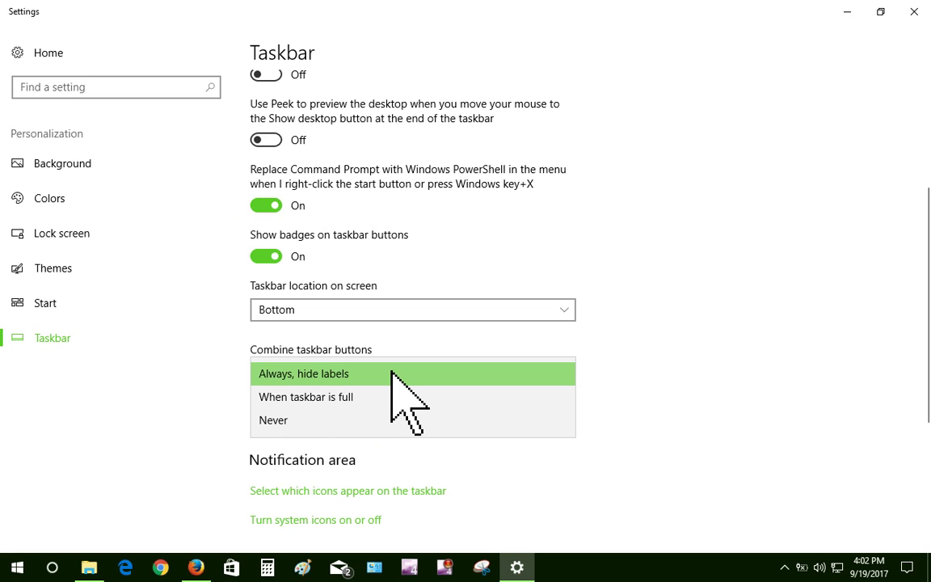
click(201, 386)
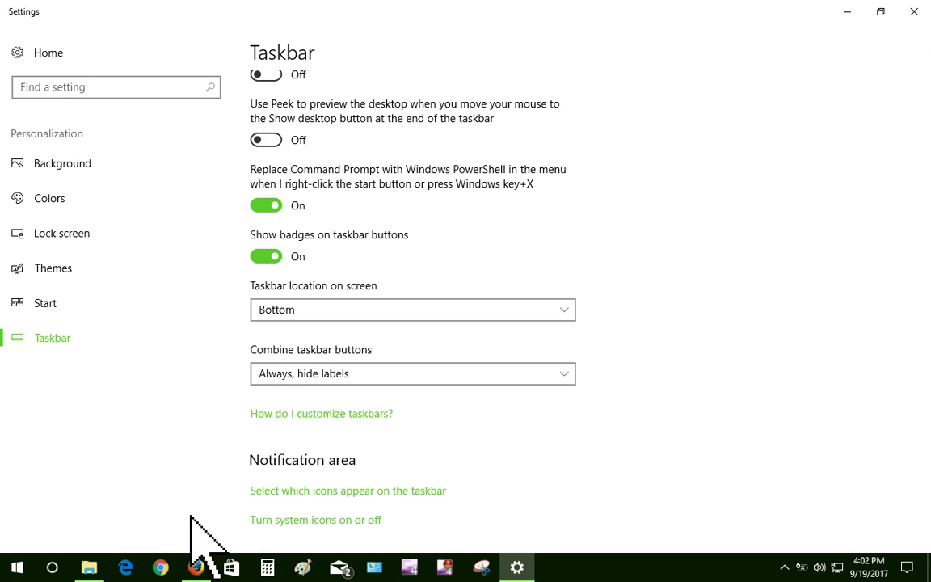
click(198, 569)
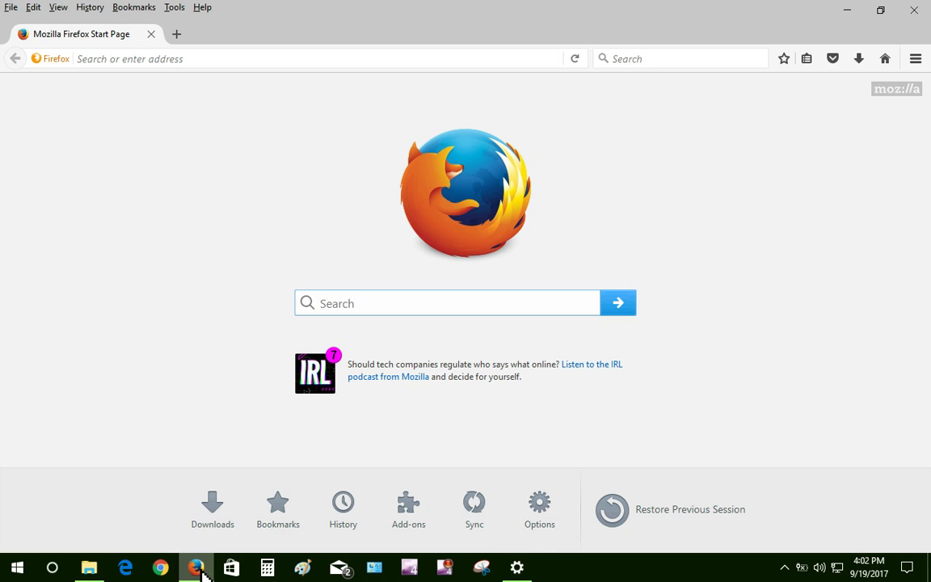
click(177, 35)
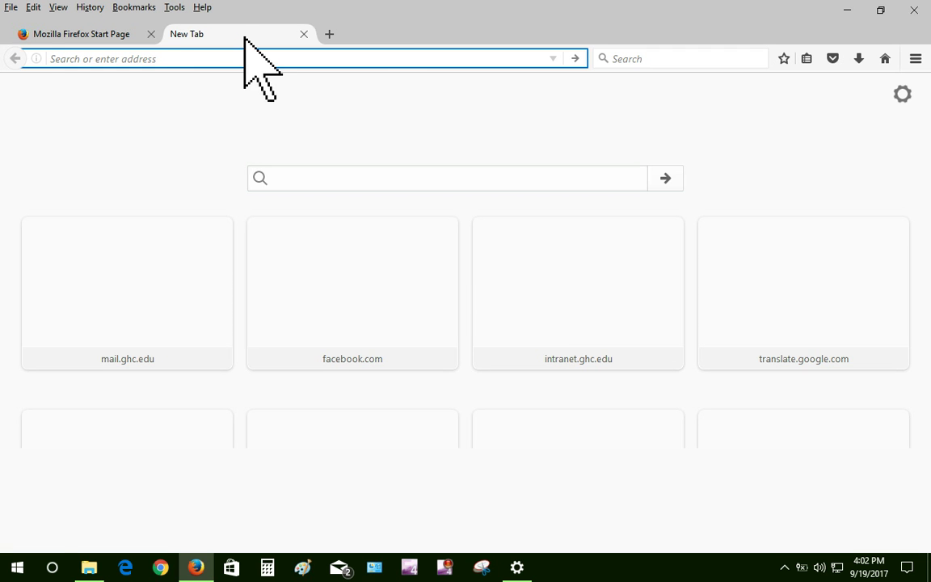
drag(384, 22, 364, 44)
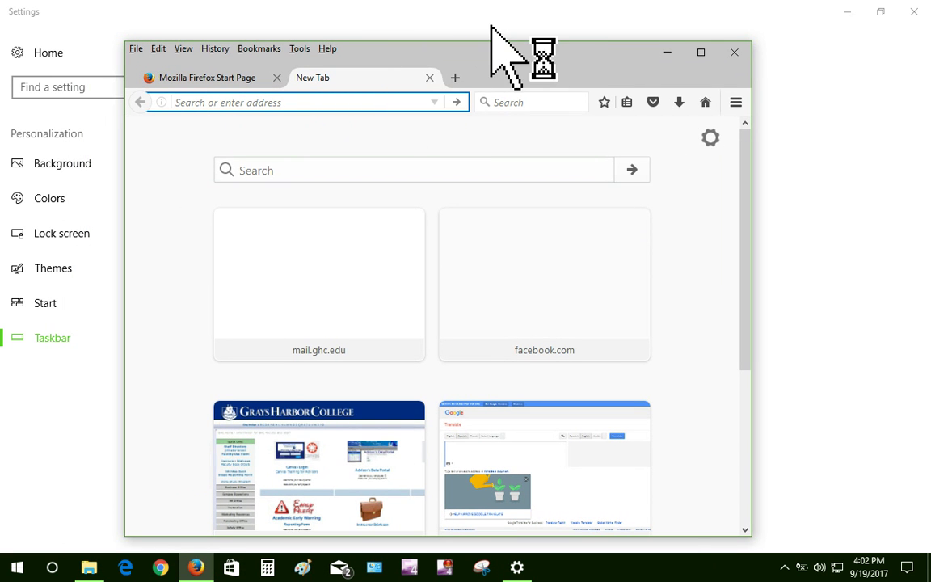
click(846, 11)
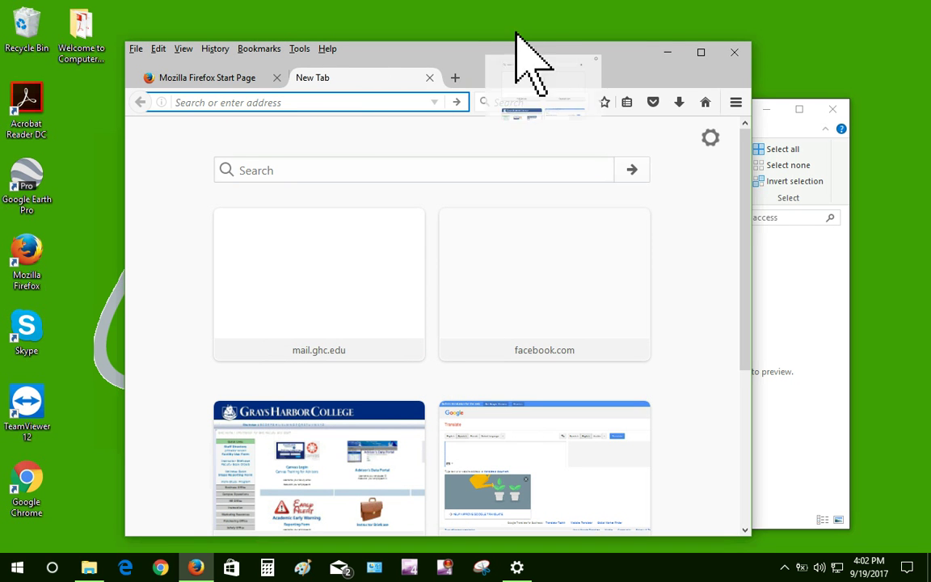
drag(356, 78, 476, 201)
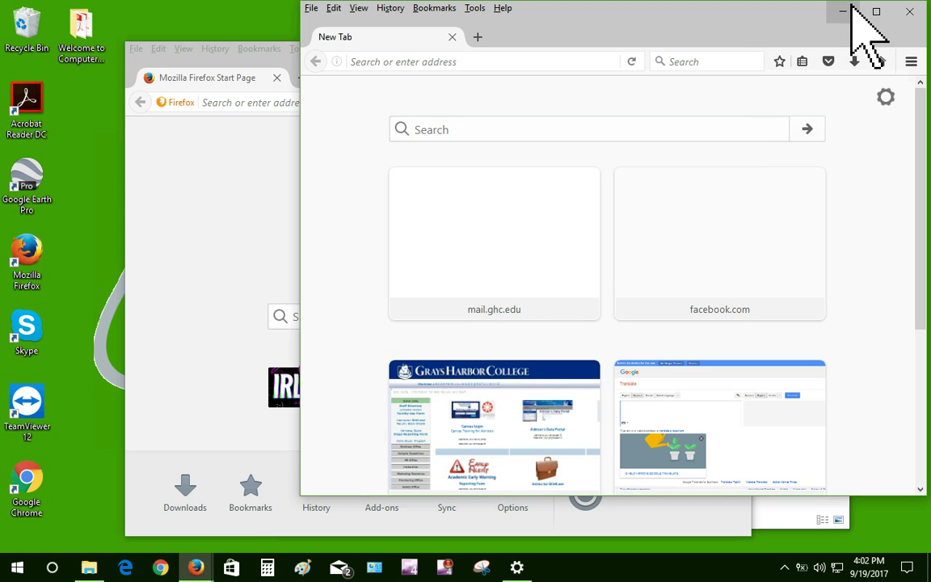
Minimize both Firefox windows and File Explorer, and show the grouped Firefox previews from the taskbar
click(844, 12)
click(663, 52)
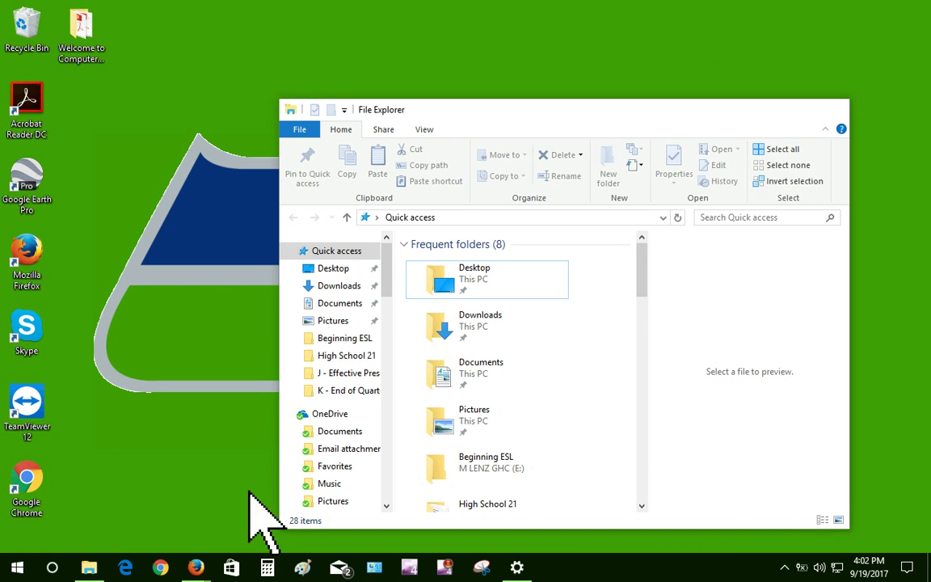
key(super+d)
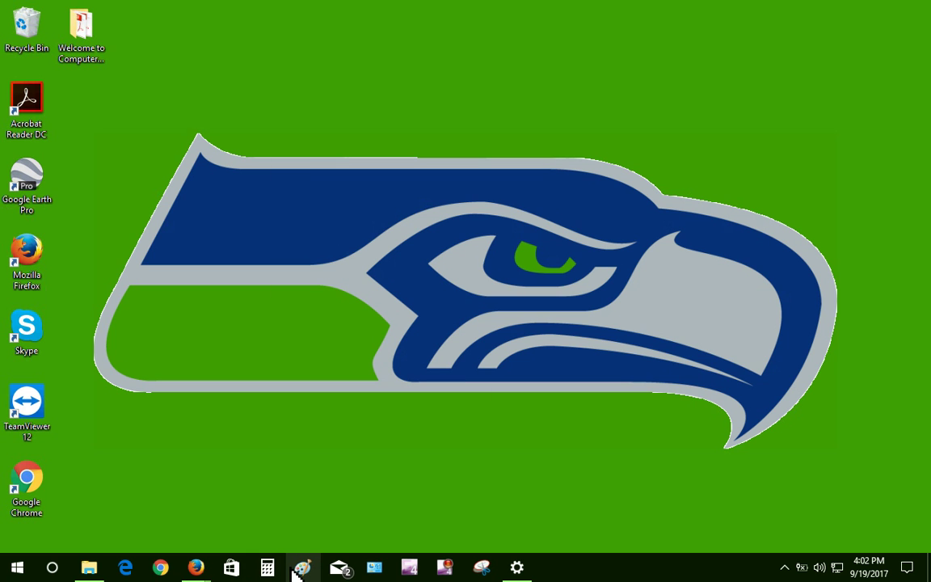
mouse_move(188, 572)
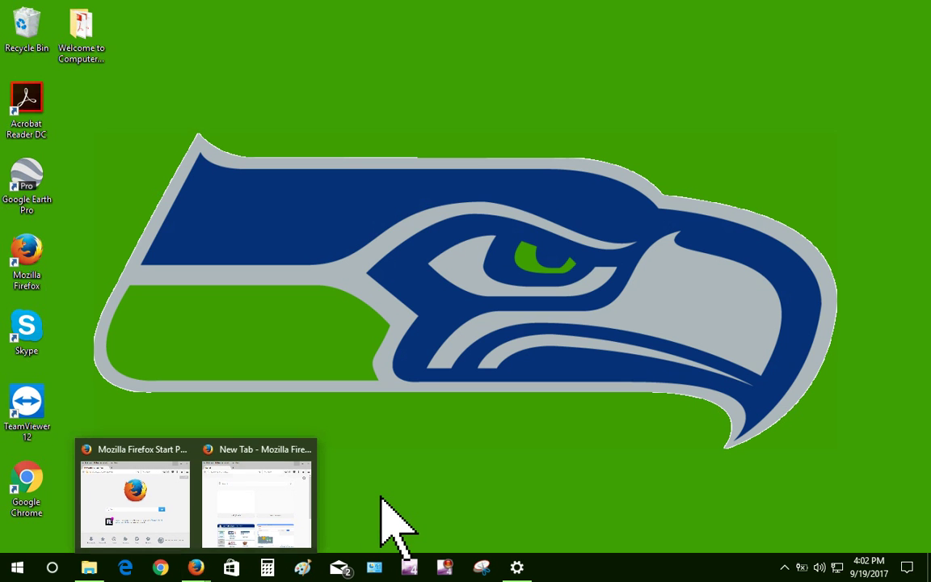
Back in Settings, set combining of taskbar buttons to When taskbar is full, to Never, and back to Always, hide labels
click(517, 567)
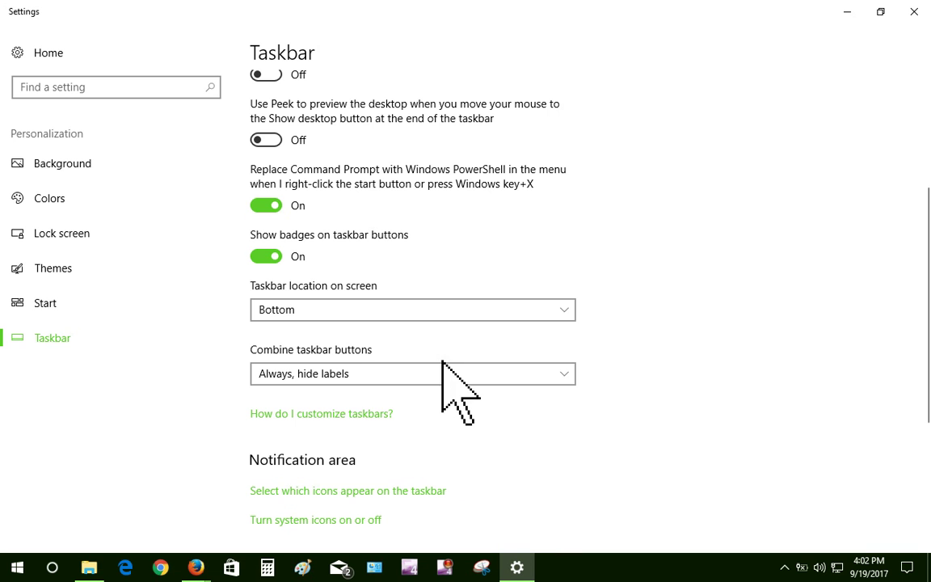
click(353, 374)
click(350, 398)
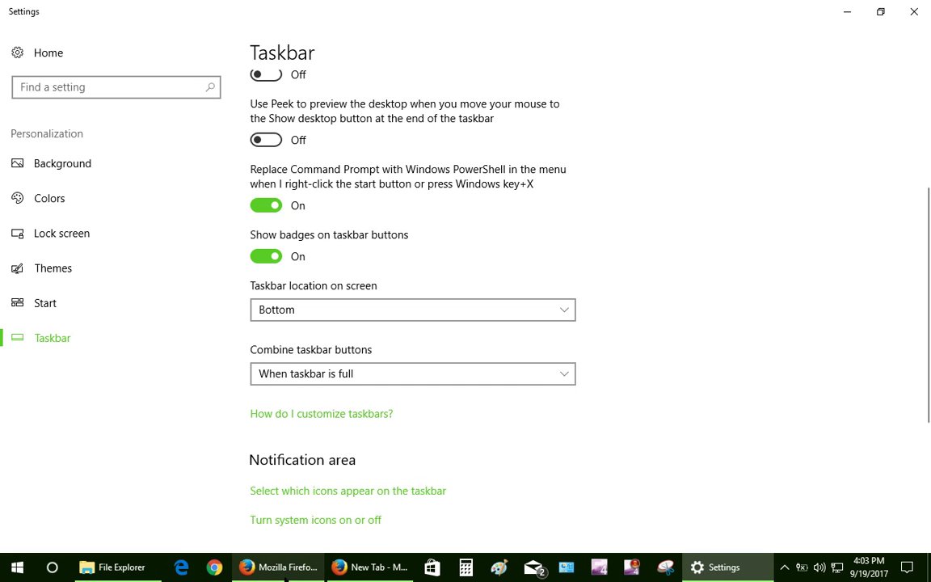
mouse_move(315, 574)
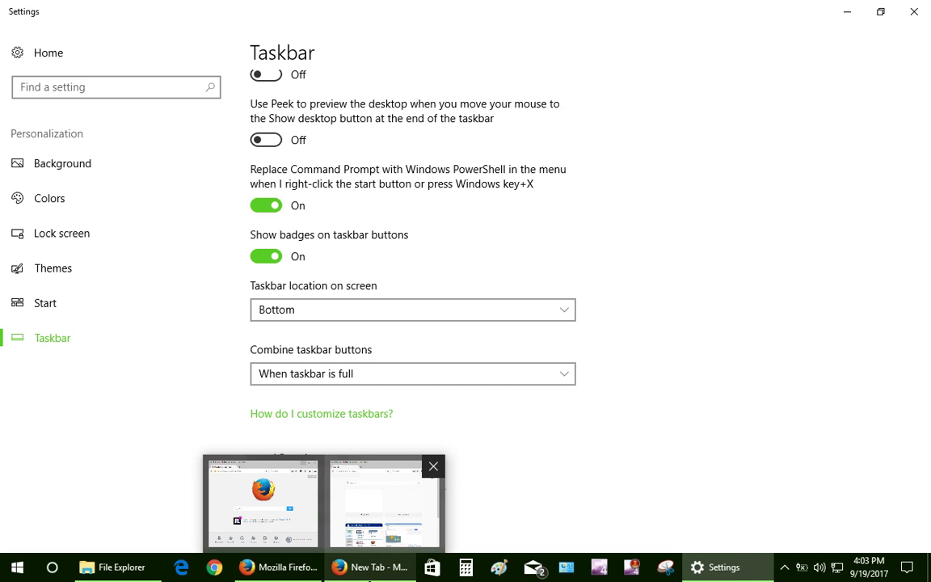
click(410, 372)
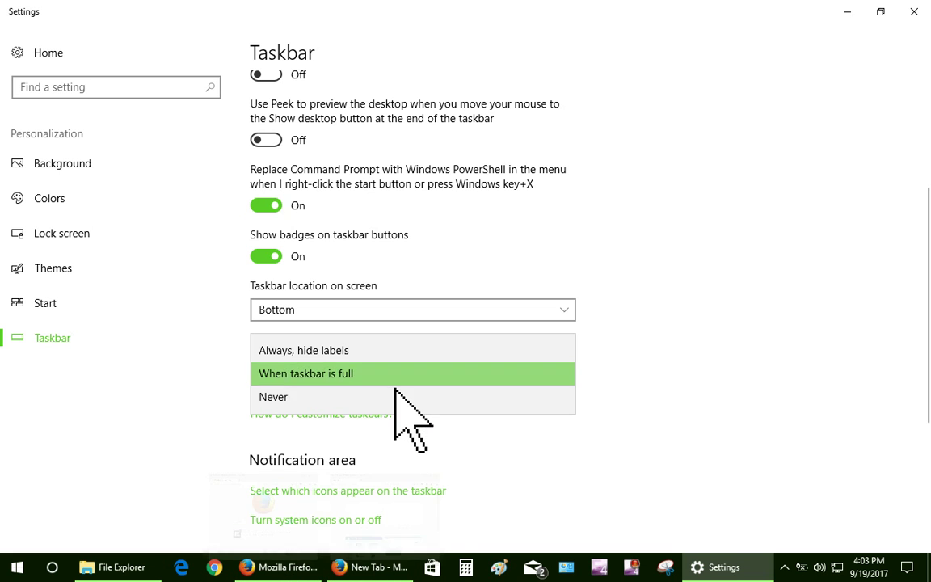
click(388, 401)
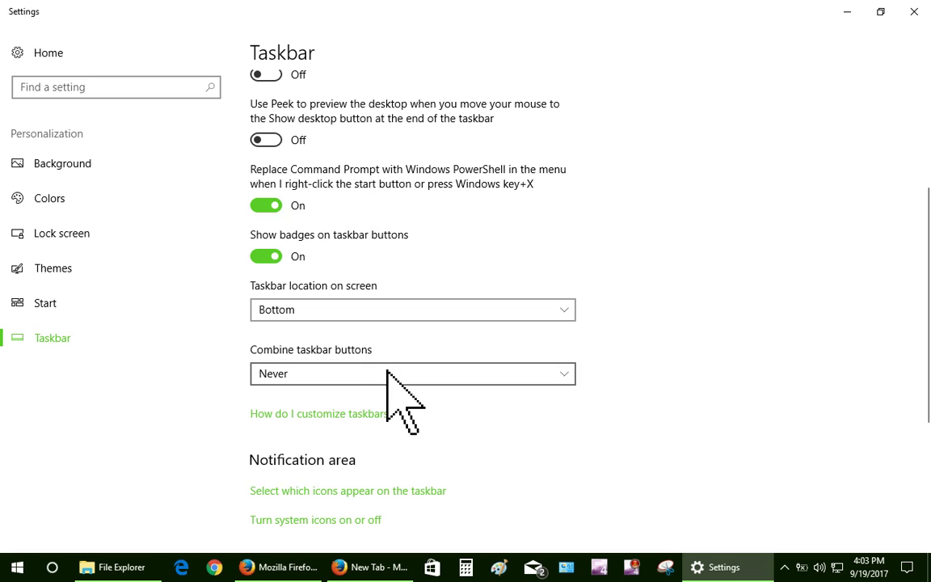
click(388, 373)
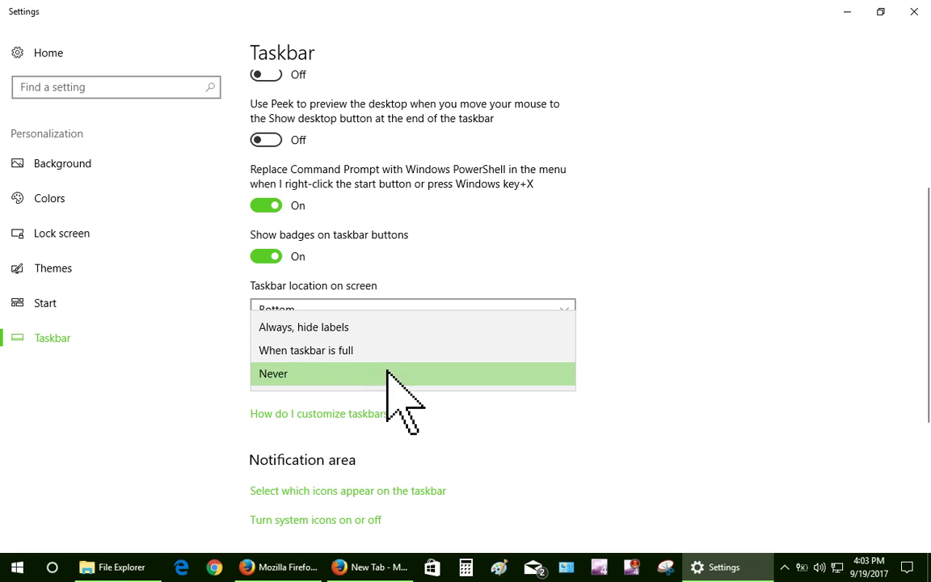
click(353, 326)
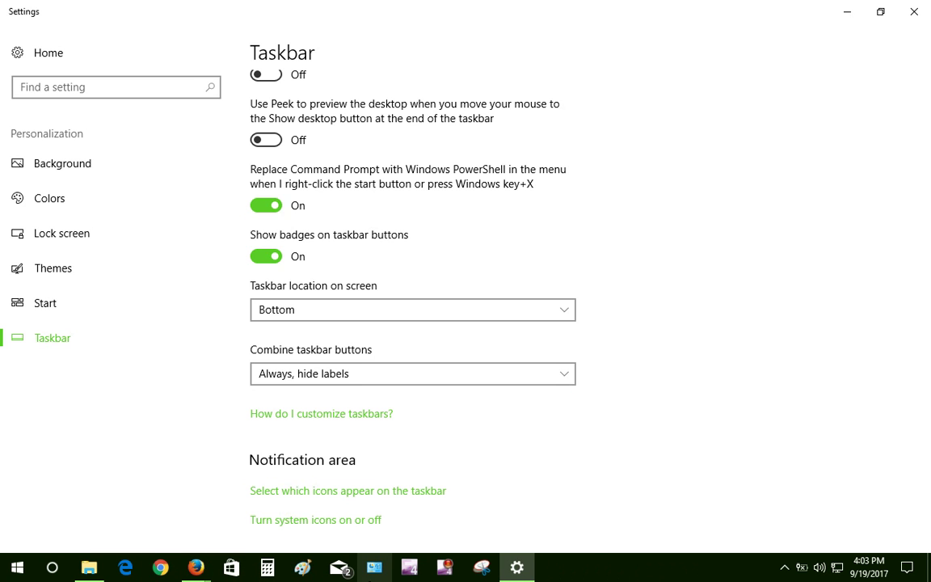
Minimize the Settings window and show the hidden icons of the notification area
click(519, 570)
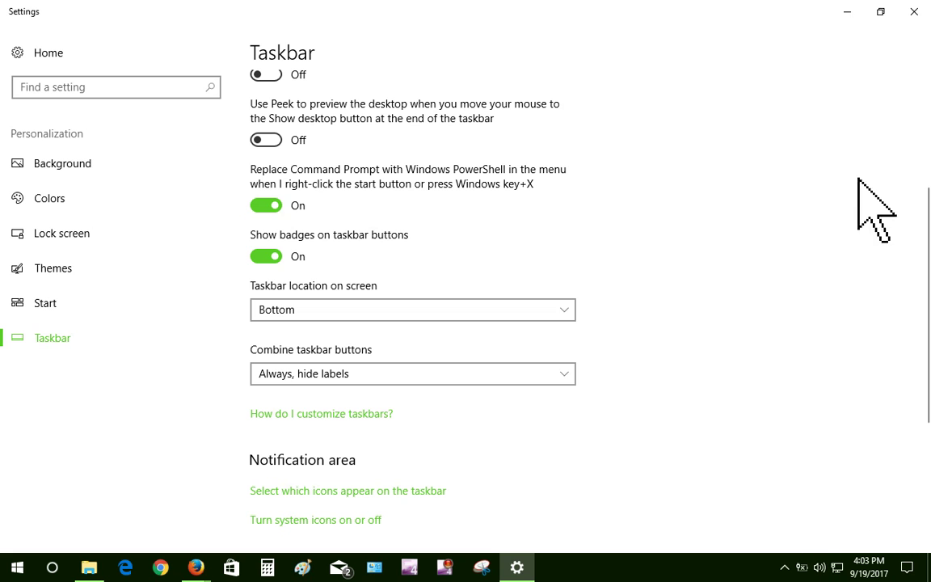
click(847, 7)
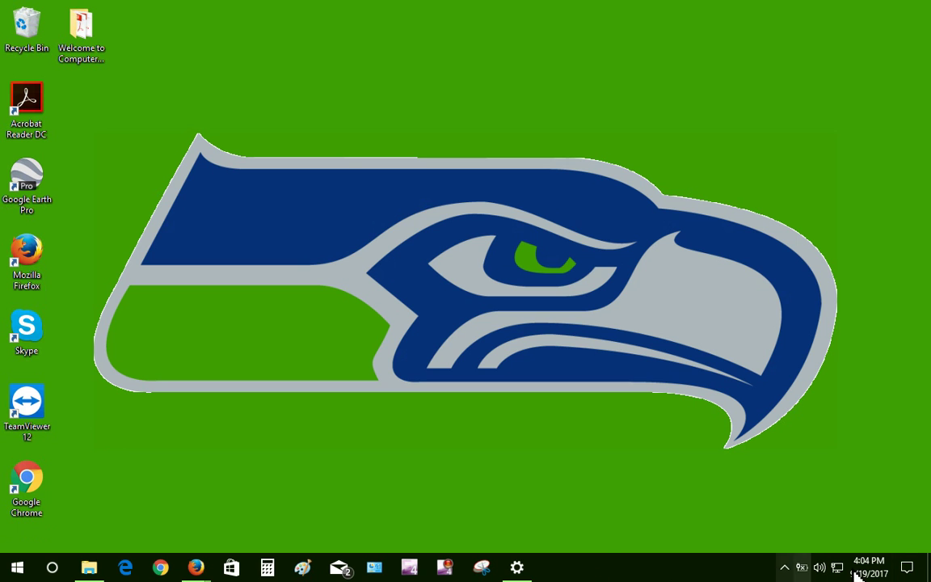
click(786, 567)
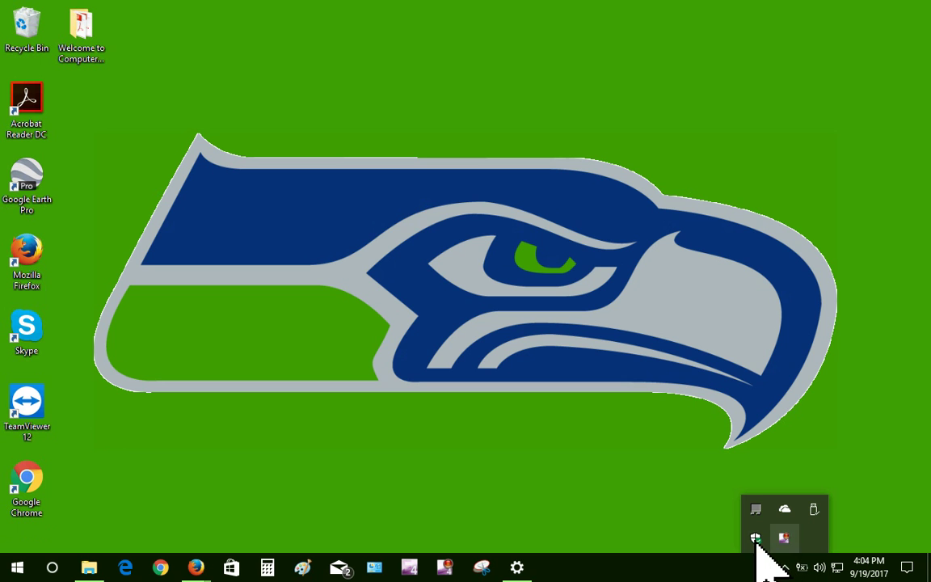